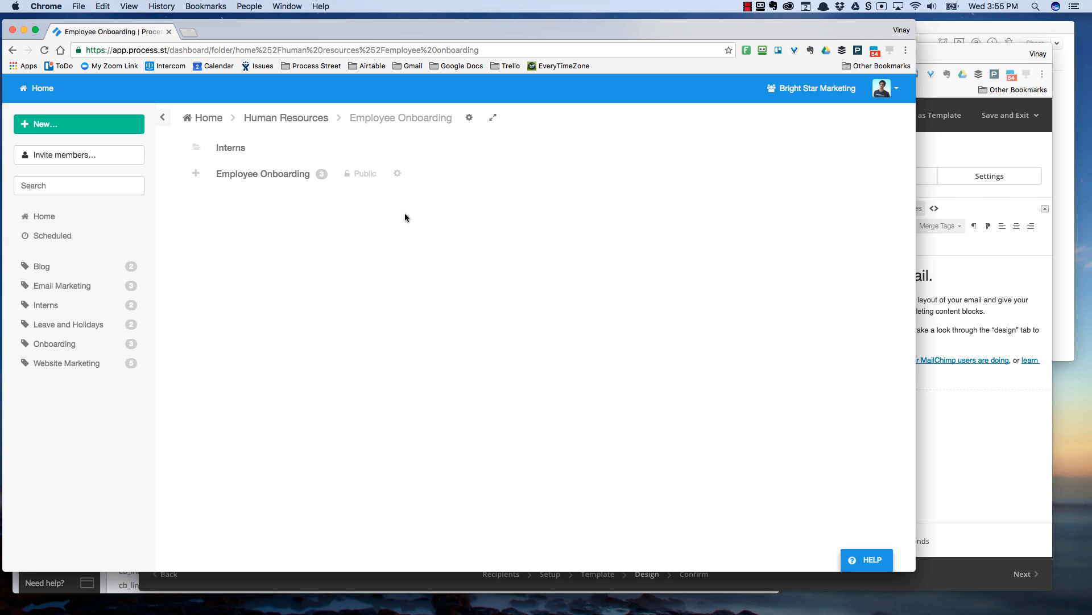
- Open the actions panel for the Employee Onboarding template in the Human Resources folder
left_click(397, 173)
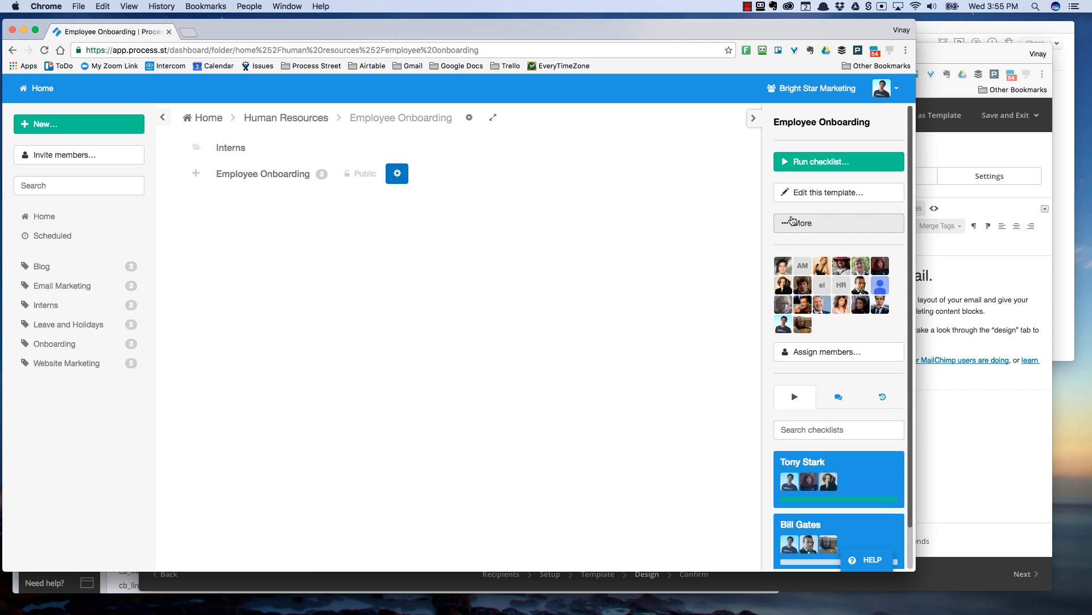
- Get the Employee Onboarding run-checklist link from the More menu and open its URL in a new tab
left_click(792, 220)
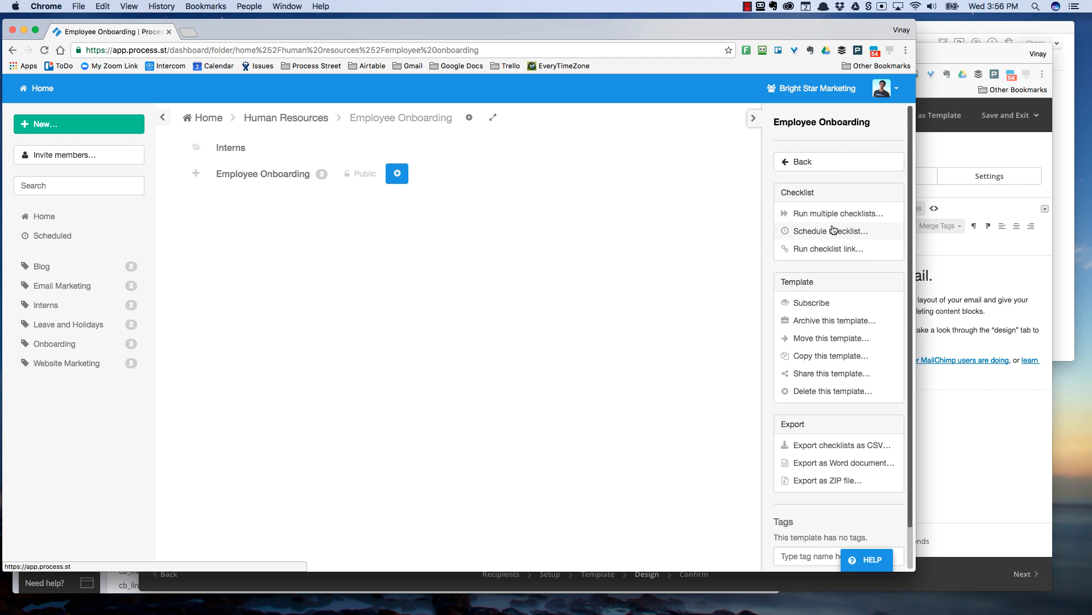
left_click(870, 250)
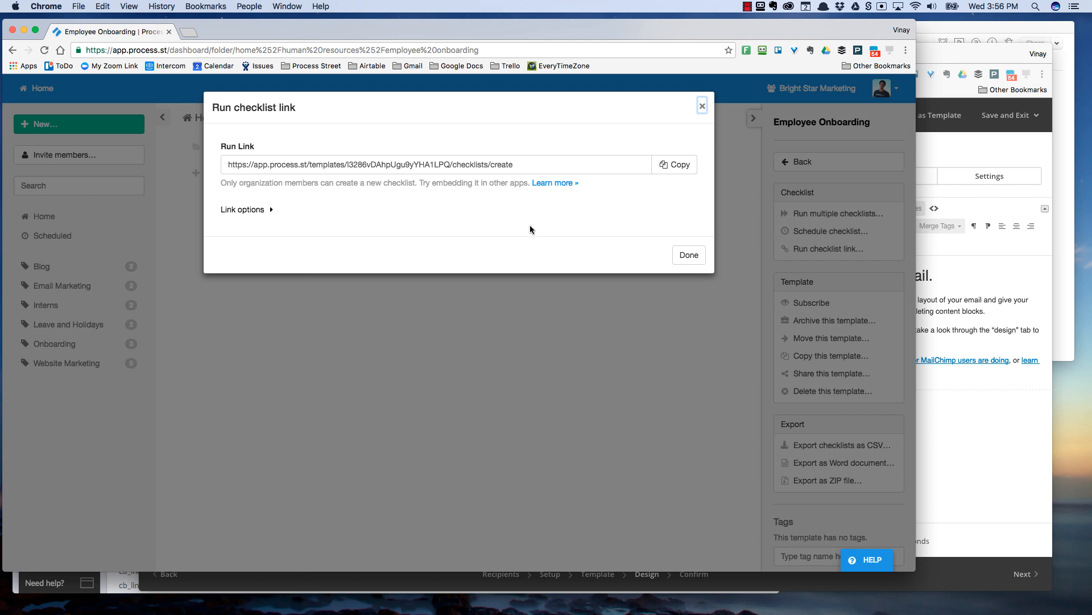
left_click(689, 255)
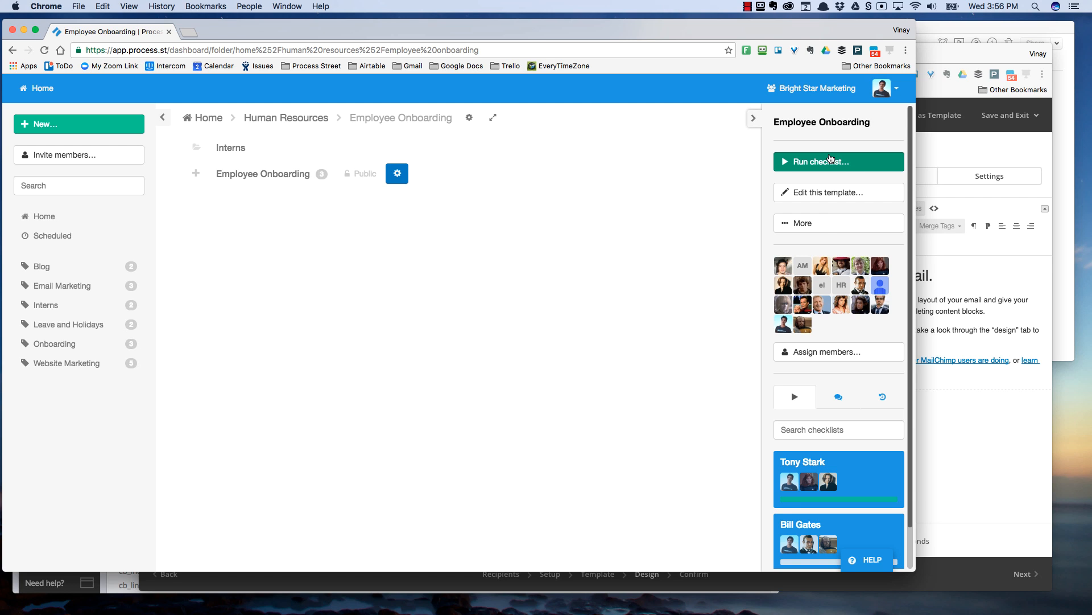
left_click(828, 223)
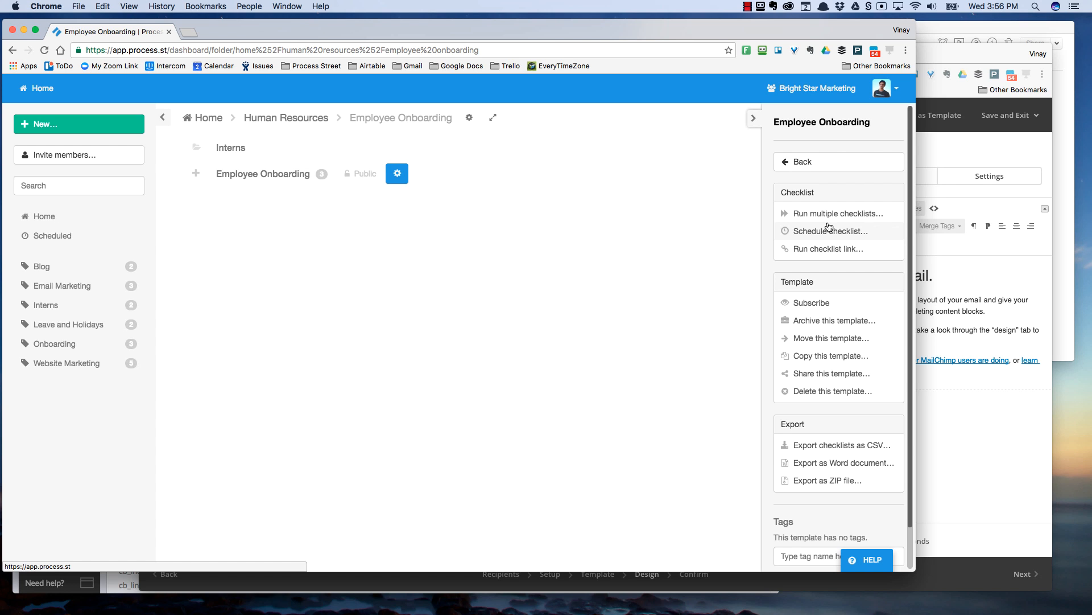
left_click(826, 251)
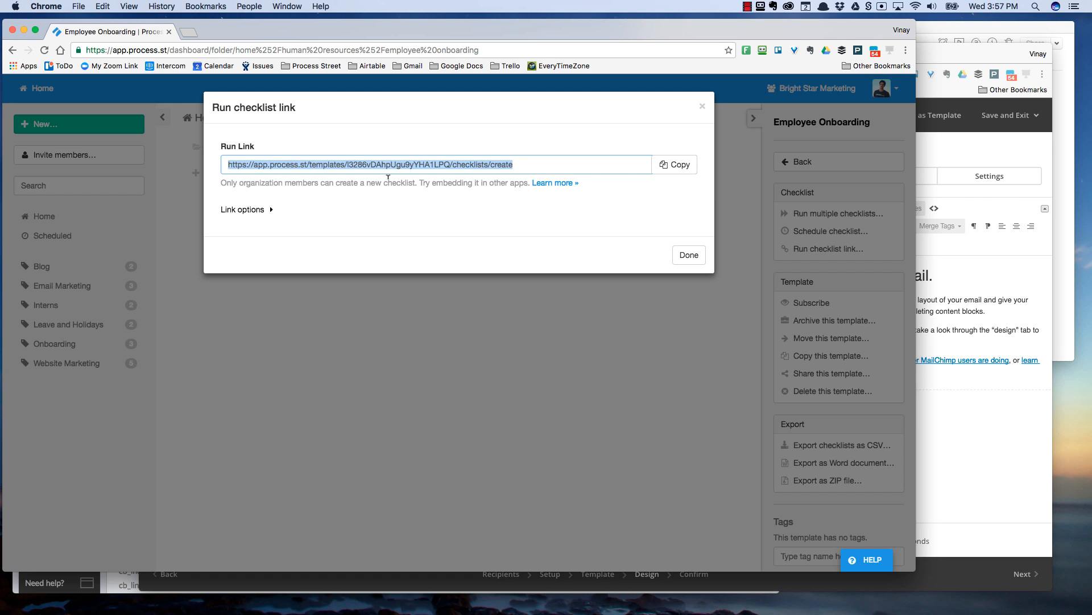
left_click_drag(469, 169, 189, 32)
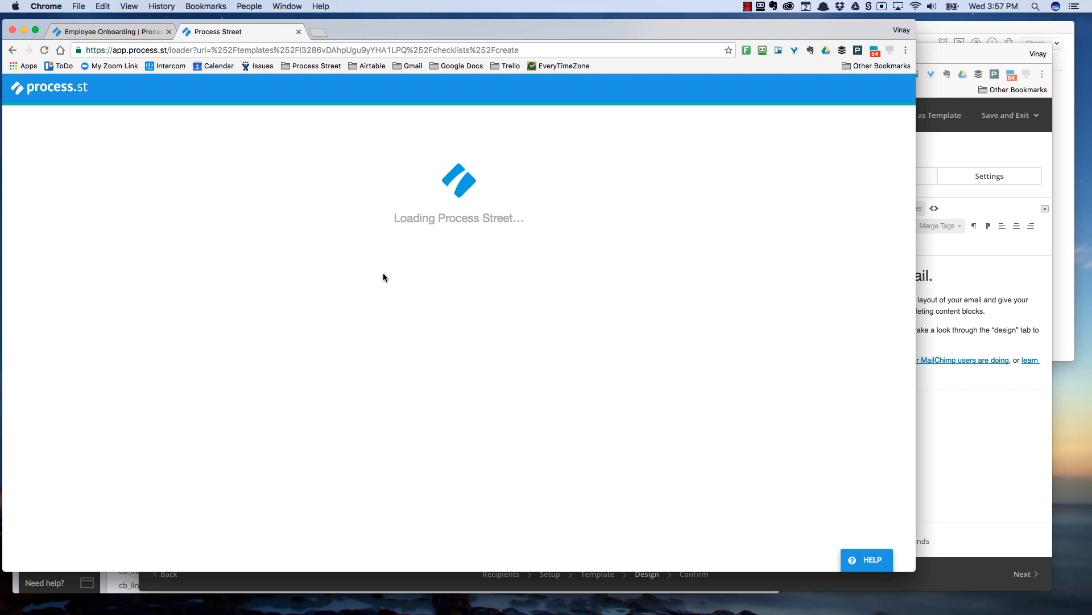
- Check that a new 3:57PM checklist appears under Employee Onboarding, then open a blank tab
key("ctrl+shift+Tab")
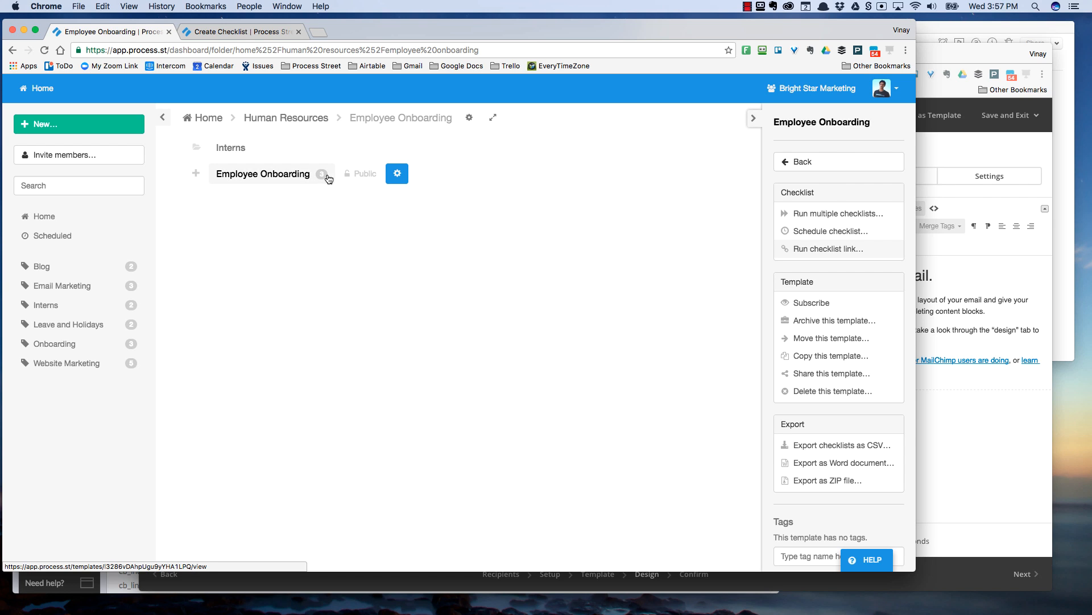
left_click(195, 173)
left_click(233, 32)
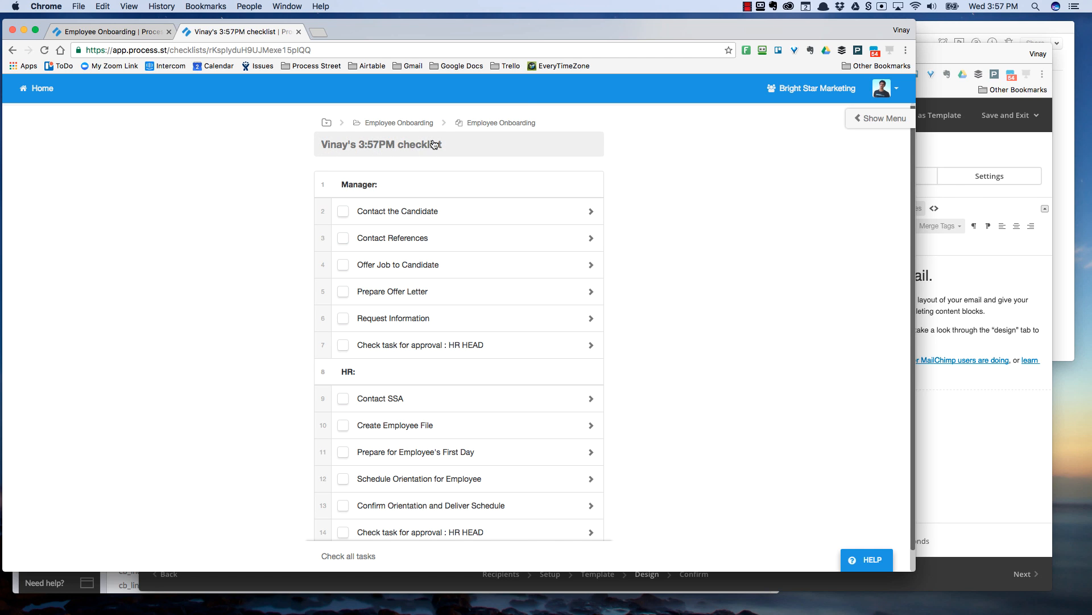
left_click(503, 123)
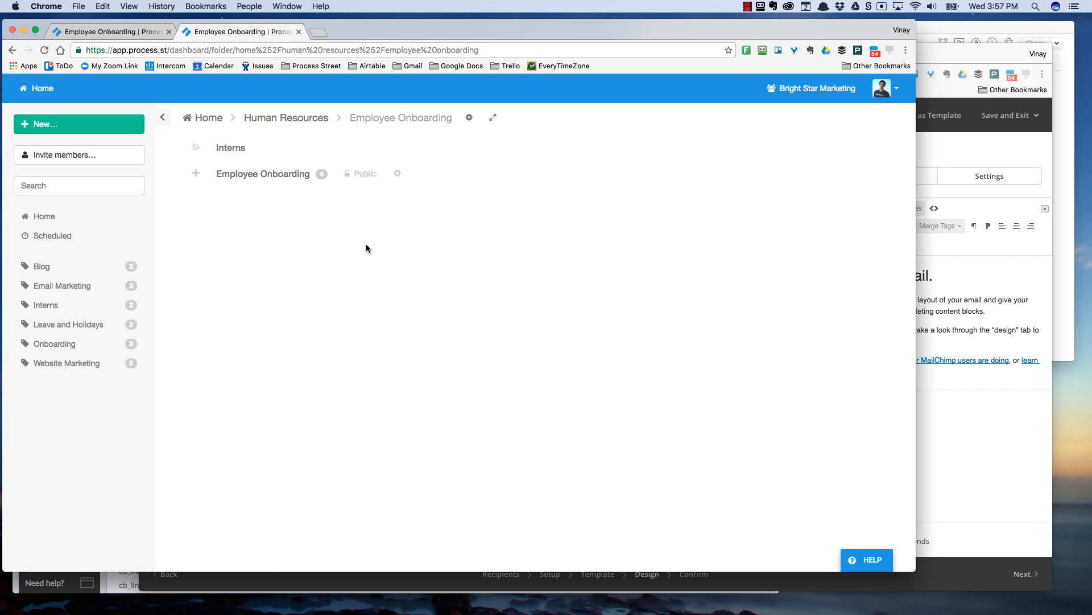
left_click(209, 175)
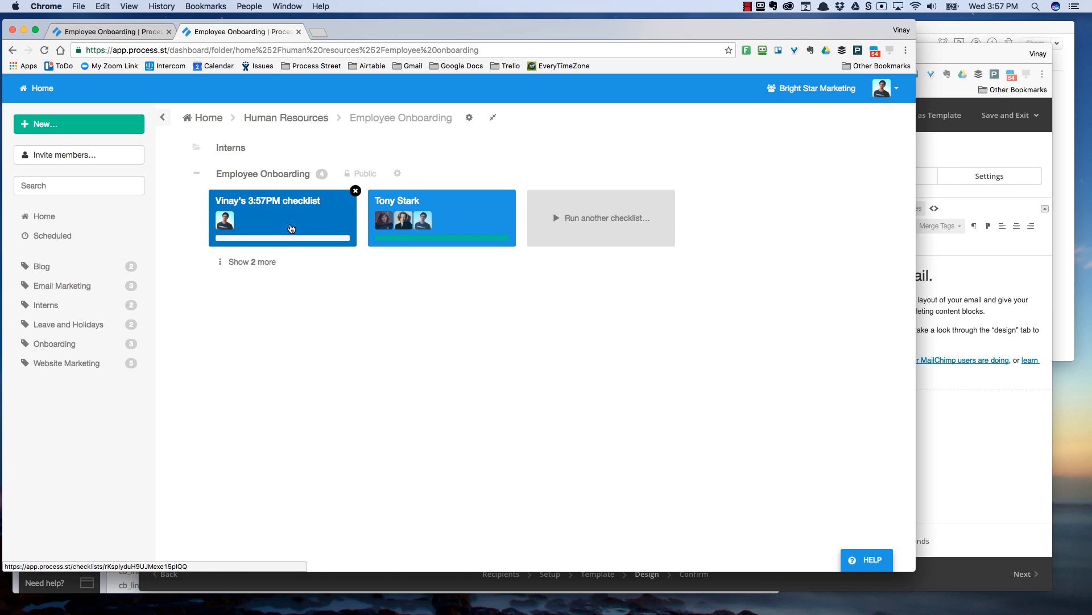
left_click(318, 32)
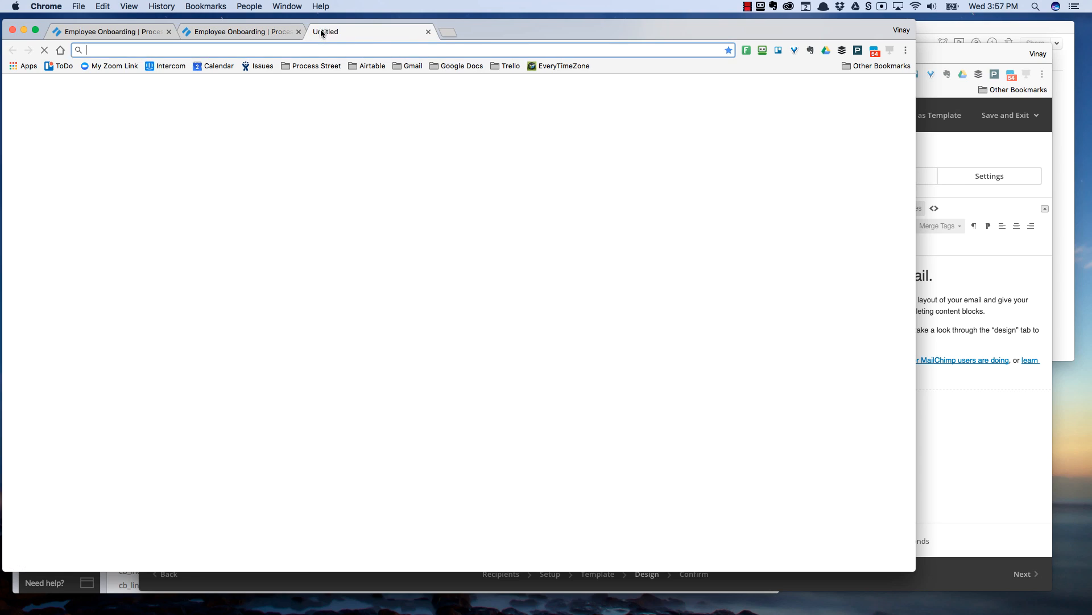
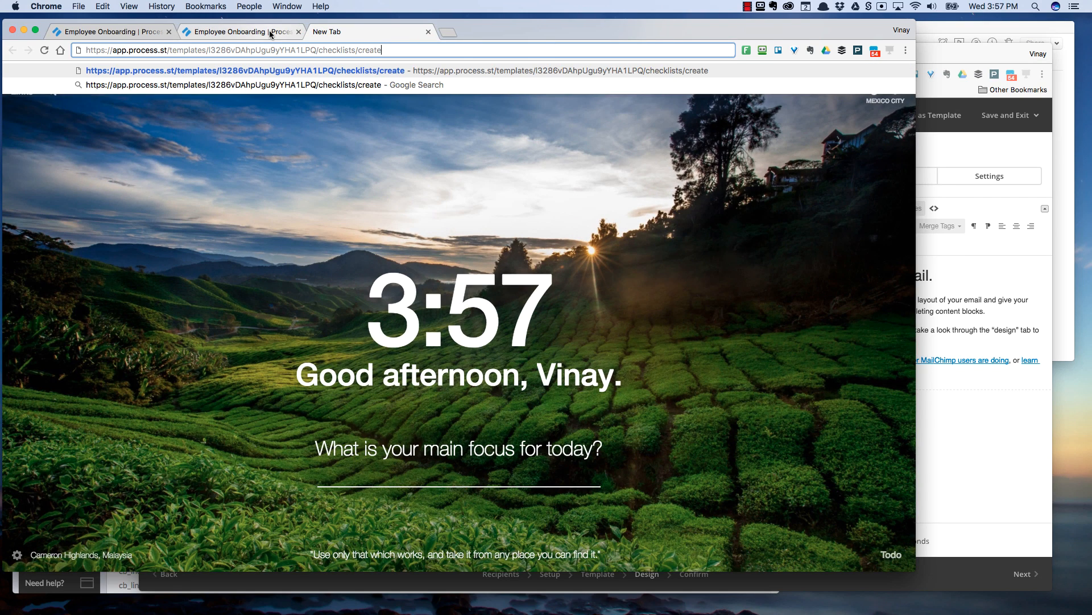
- Paste the run URL into the new tab, open the 3:57PM checklist, then switch to Evernote
left_click(269, 31)
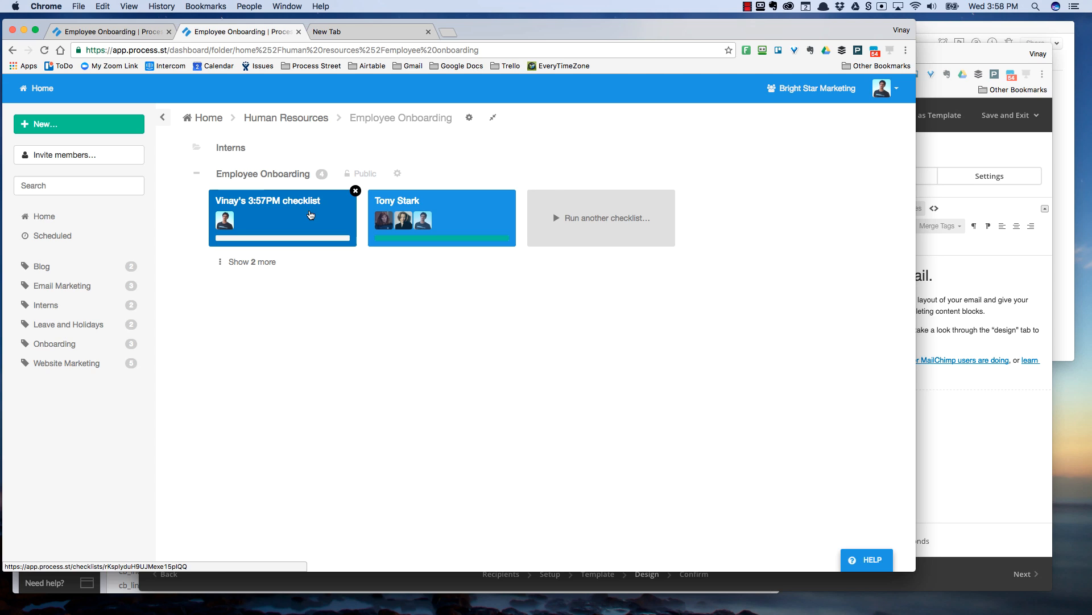
left_click(312, 203)
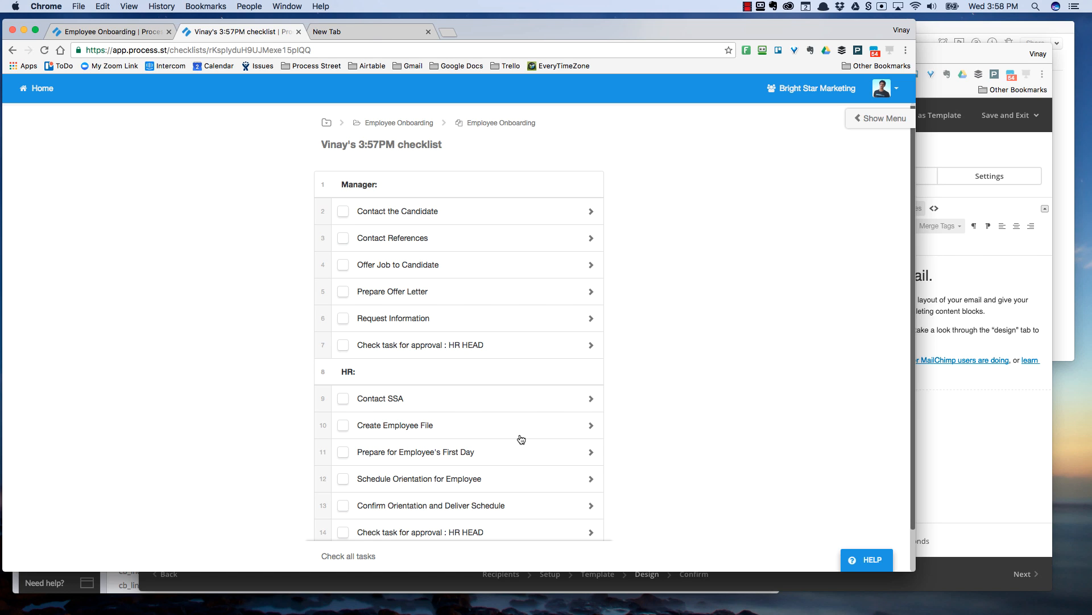
key("super+Tab")
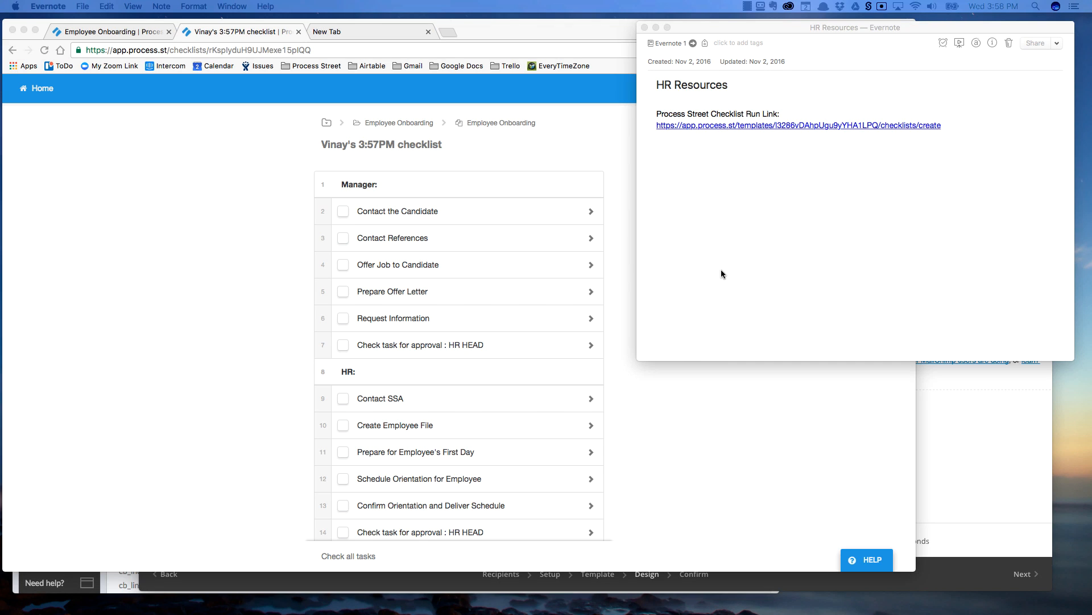
- Click into the HR Resources note that holds the saved run link
left_click(765, 183)
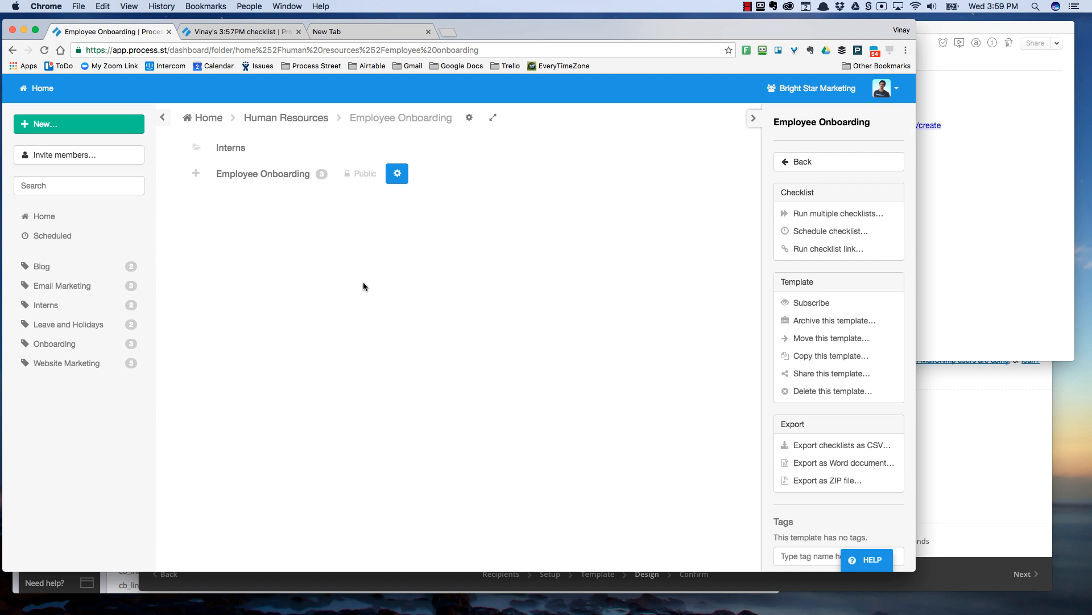
- Reopen the run-checklist link dialog, expand Link options and drop down the Add variable list
left_click(819, 249)
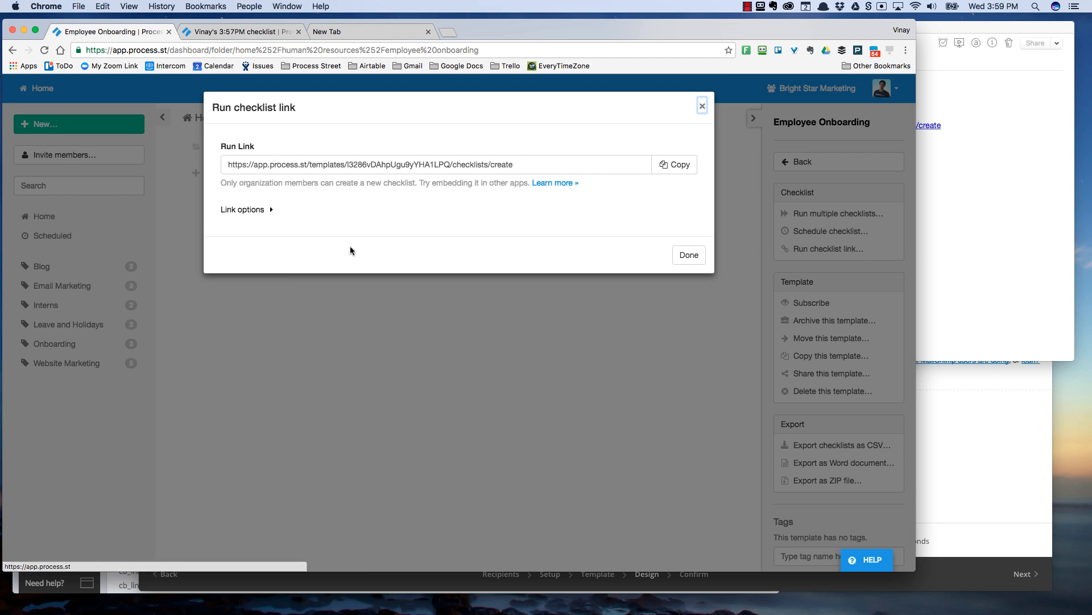
left_click(242, 210)
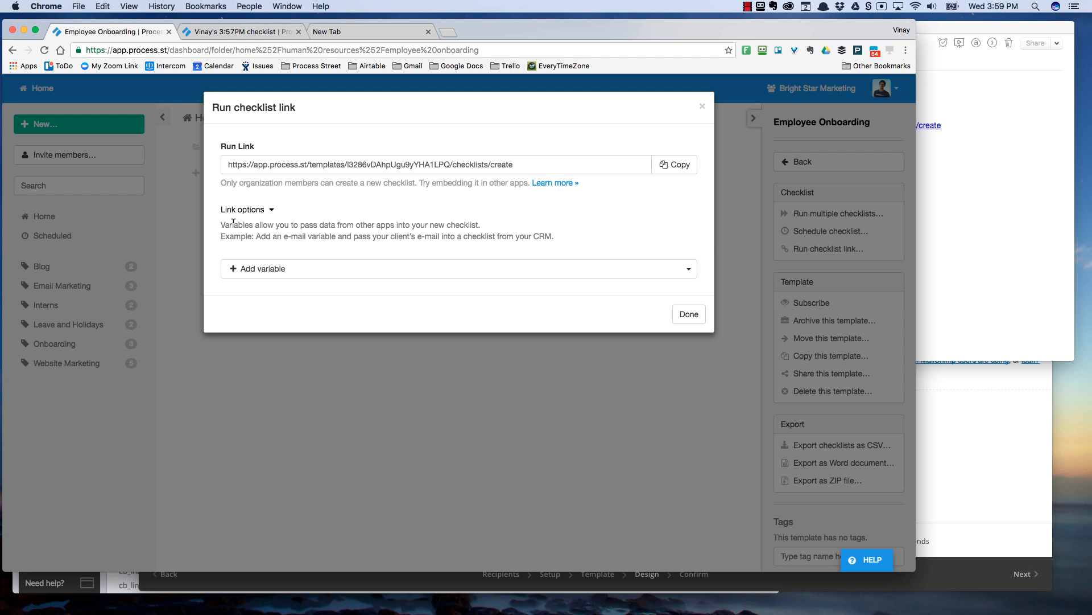
left_click_drag(234, 221, 408, 227)
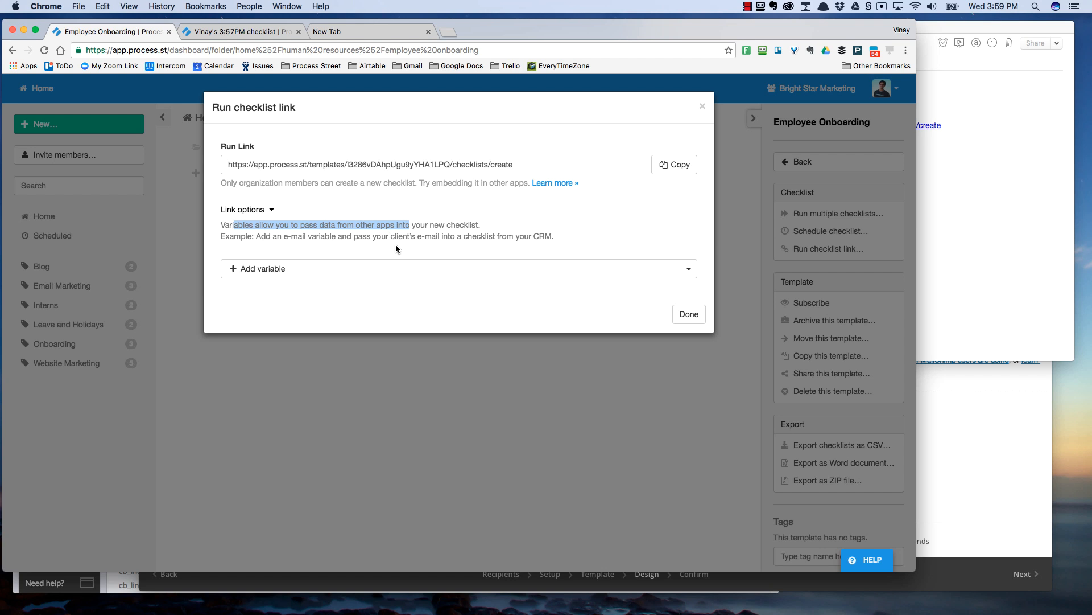
left_click(386, 269)
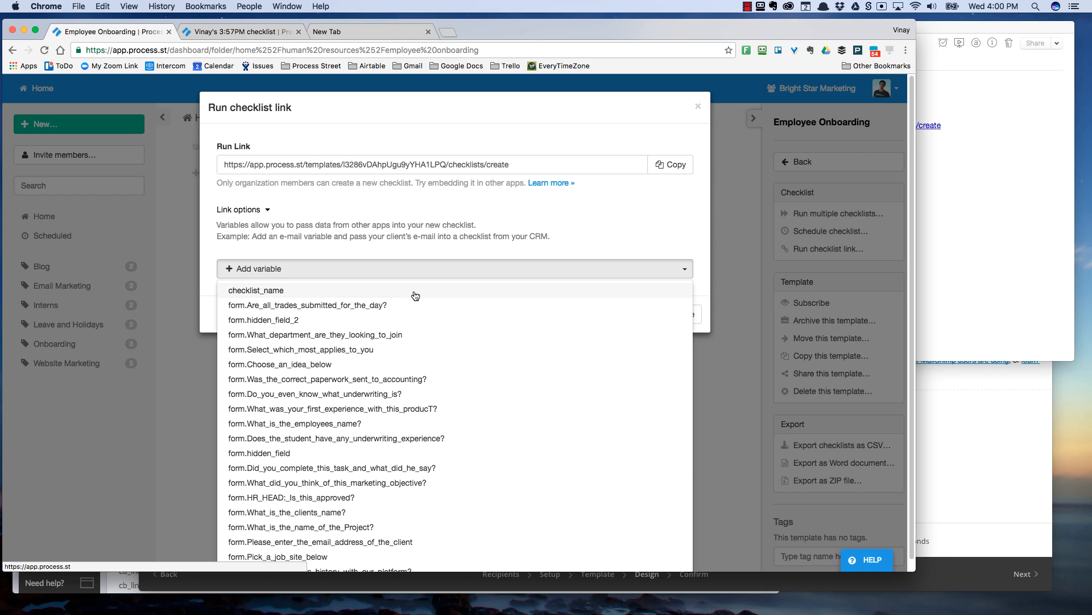
- Add checklist_name, the employee's name and client's name fields as link variables, then copy the link
scroll(415, 295, "down", 1)
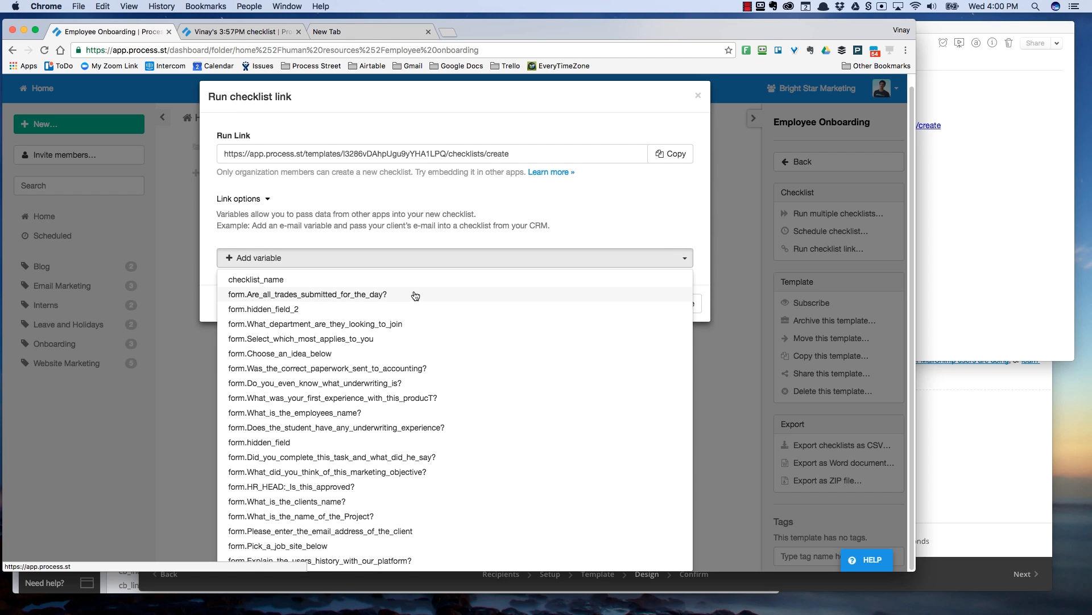
left_click(417, 279)
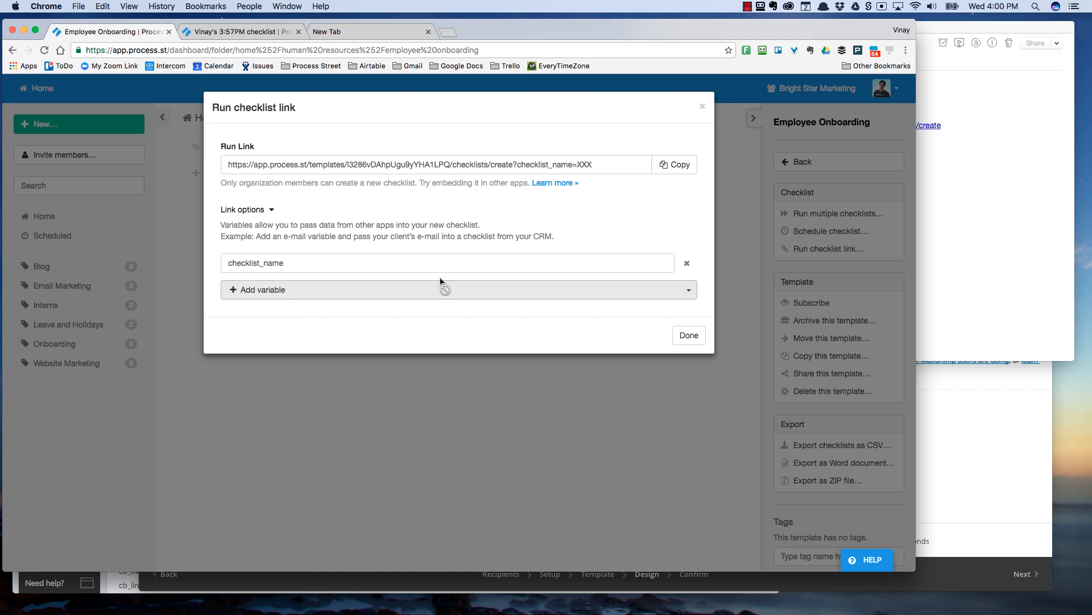
left_click(364, 294)
scroll(379, 361, "down", 1)
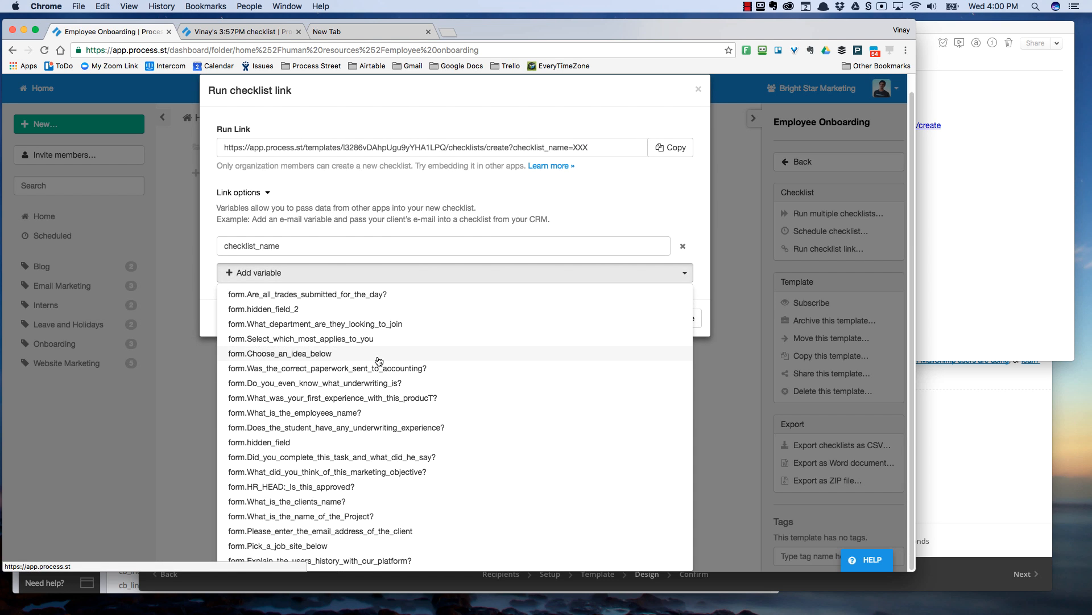
left_click(391, 412)
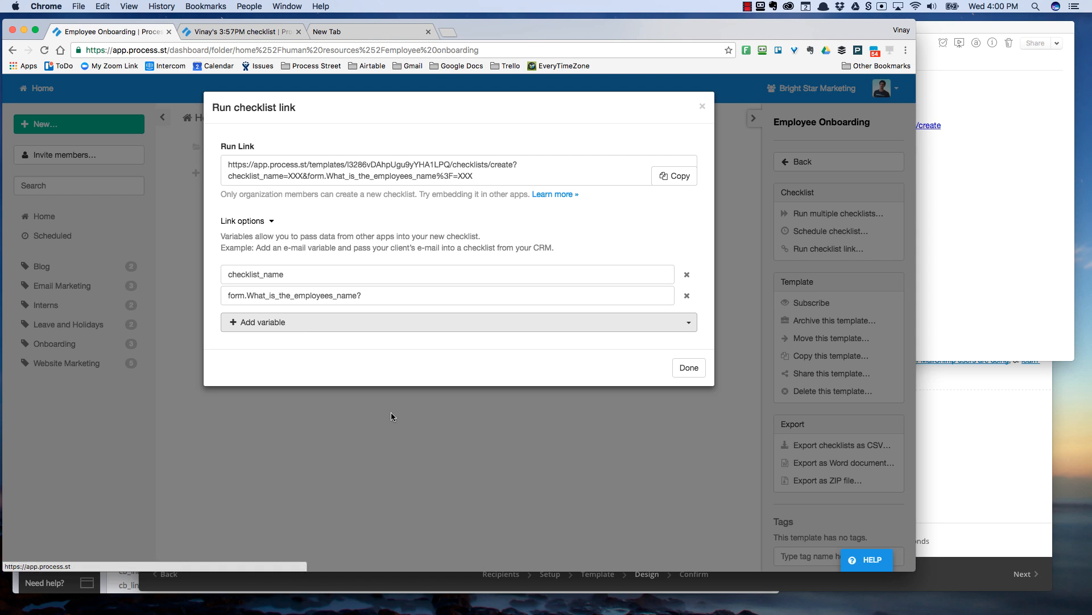
left_click(329, 330)
scroll(324, 381, "down", 2)
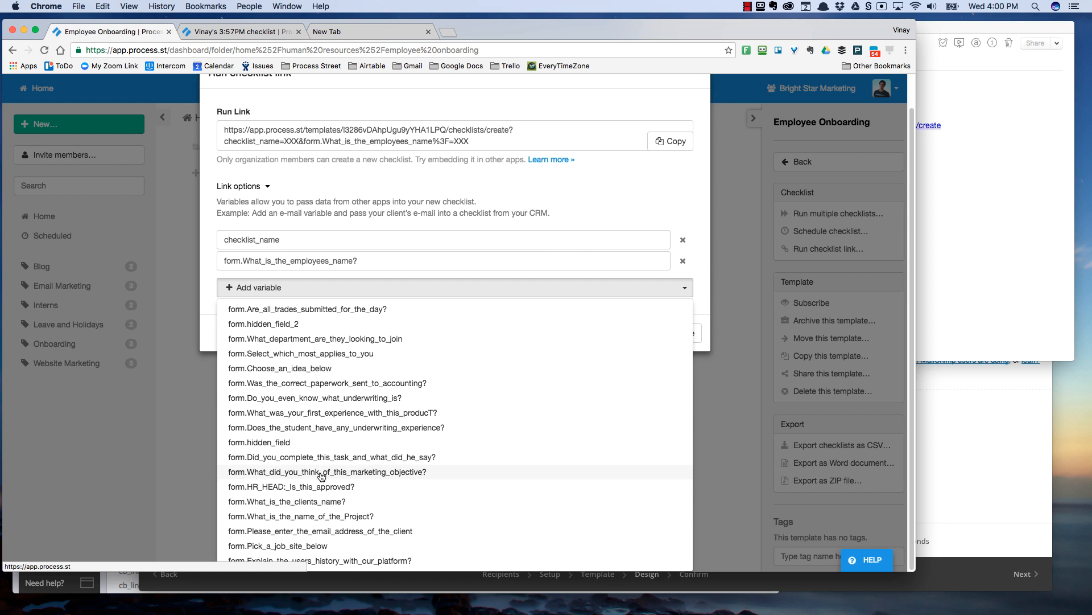
left_click(323, 501)
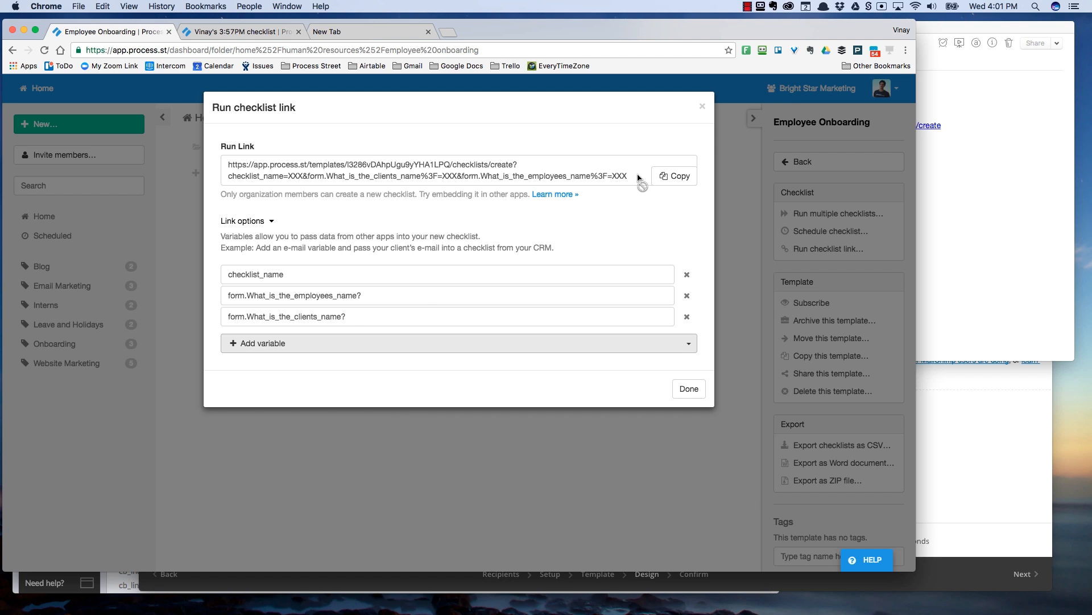
left_click(667, 181)
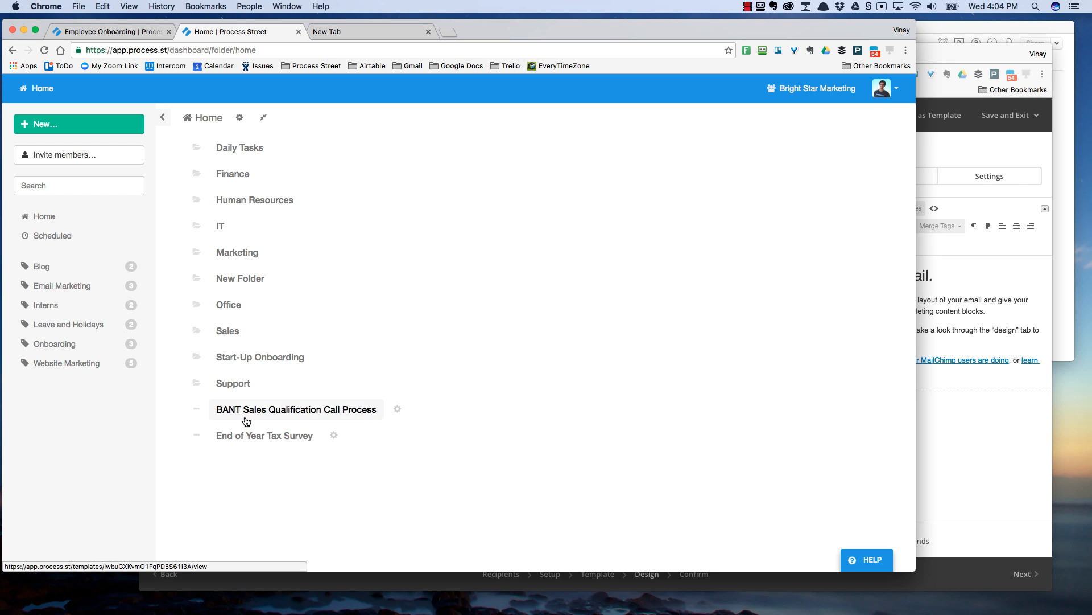
- Open the BANT Sales Qualification Call Process run-checklist link dialog with Link options expanded
left_click(401, 417)
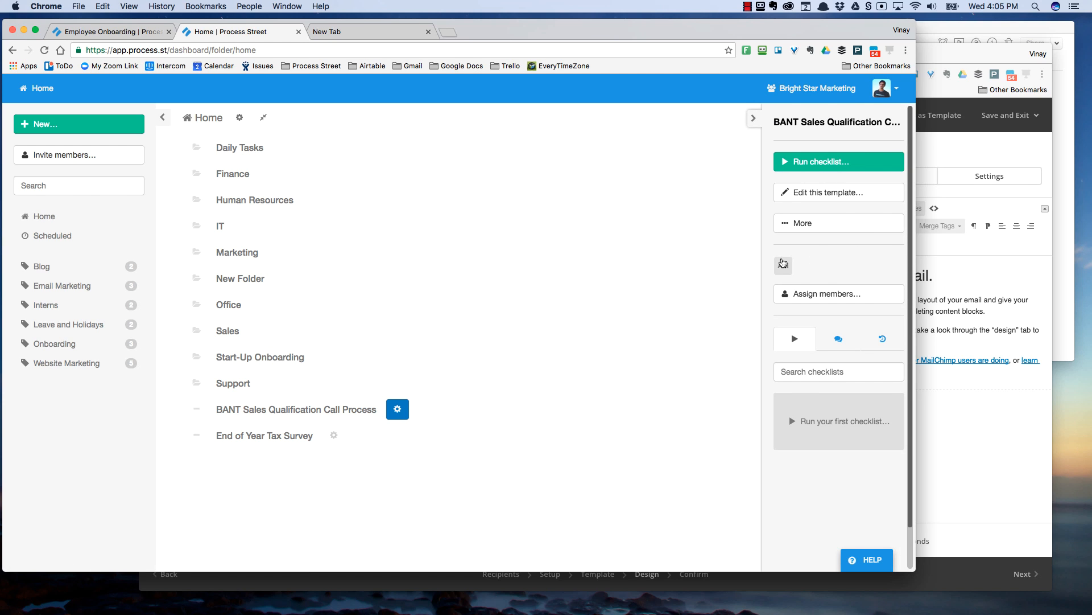
left_click(813, 223)
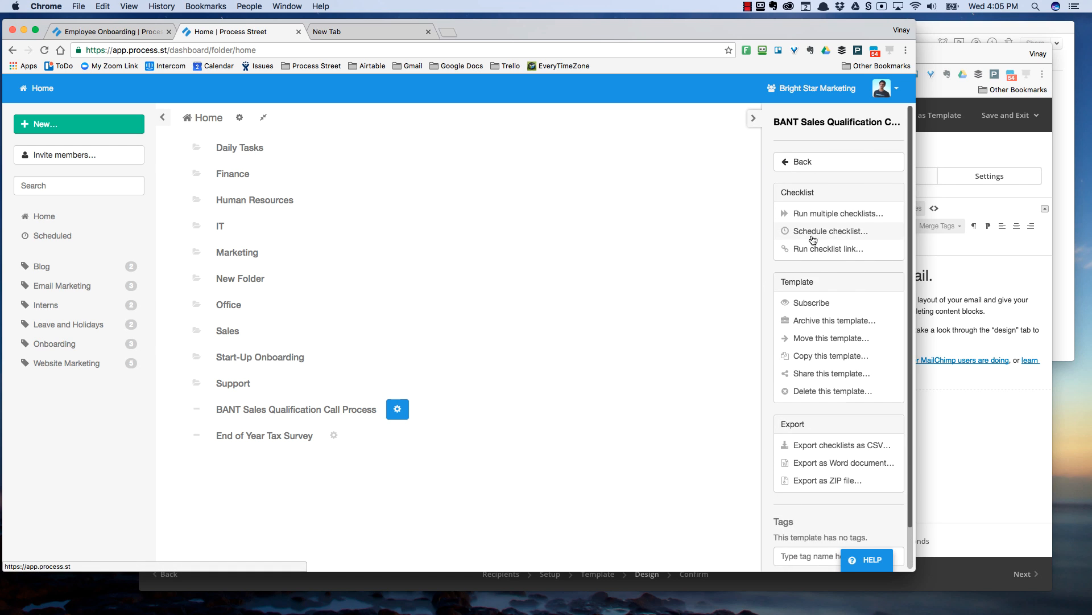
left_click(820, 248)
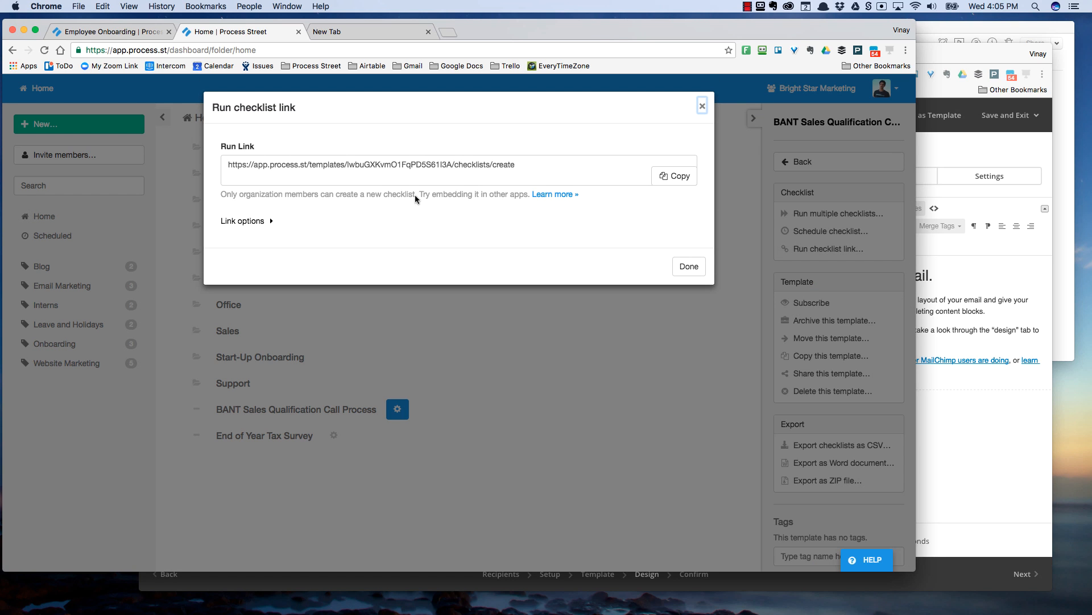
left_click(252, 223)
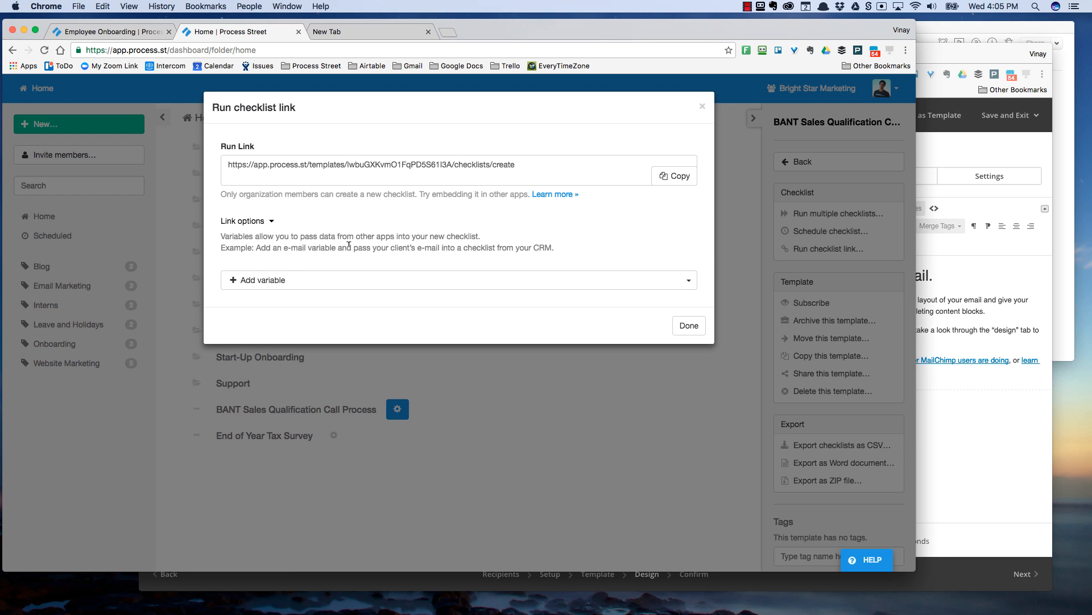
- Add form.Customer_Email and form.Customer_Name as variables and copy the run link
left_click(348, 282)
scroll(348, 282, "down", 5)
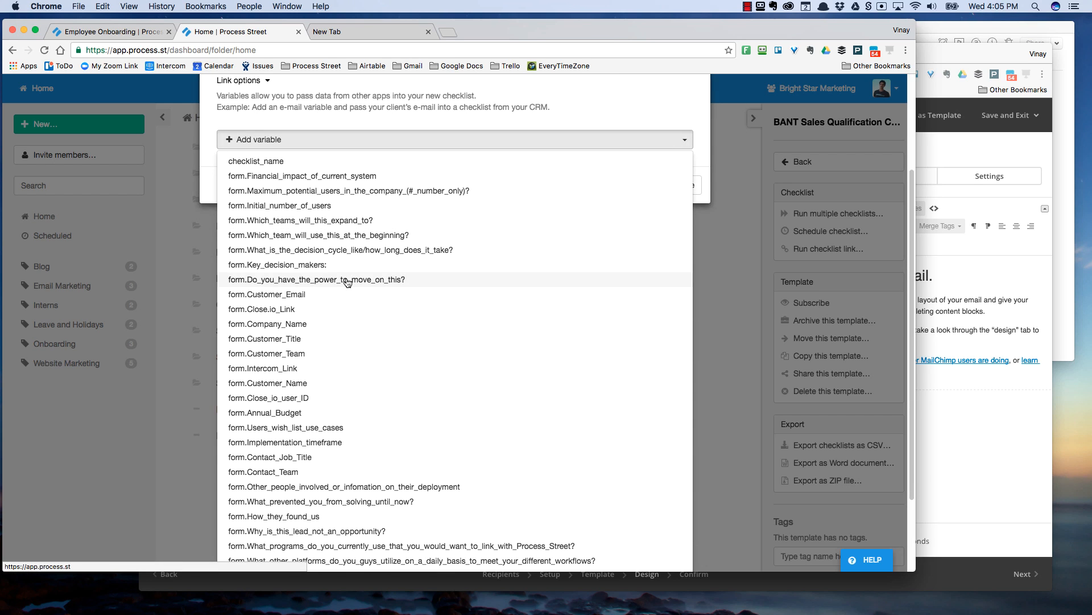
left_click(353, 293)
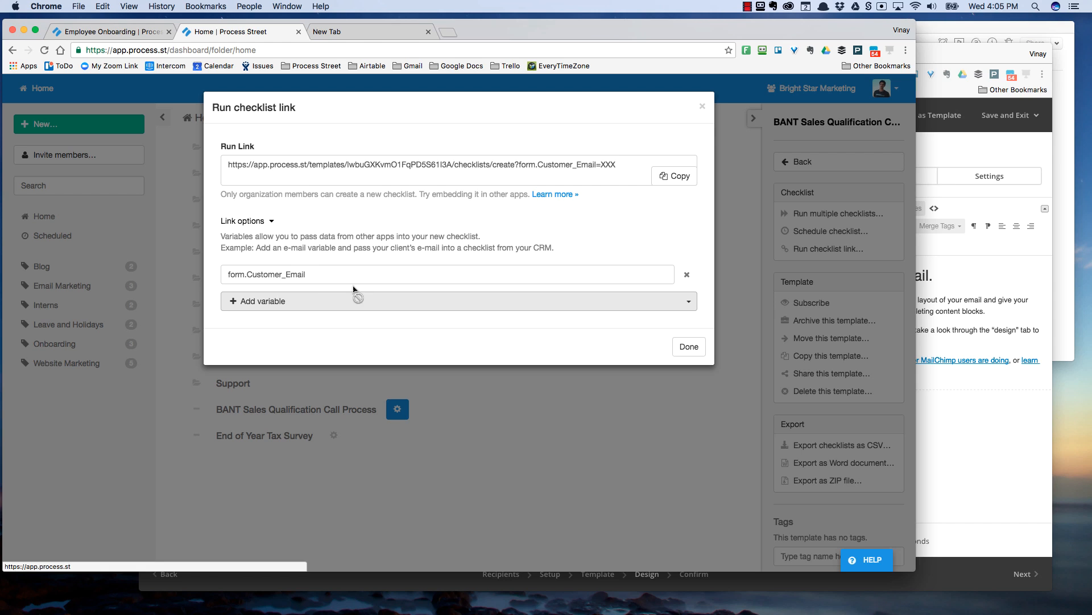
left_click(325, 305)
scroll(353, 421, "down", 3)
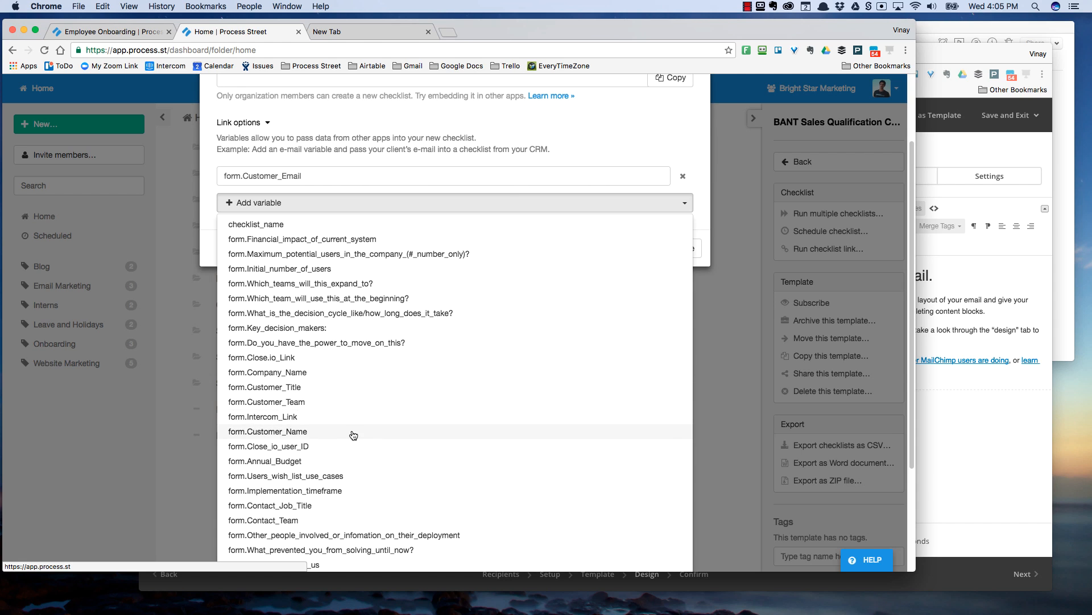
left_click(353, 434)
left_click(672, 177)
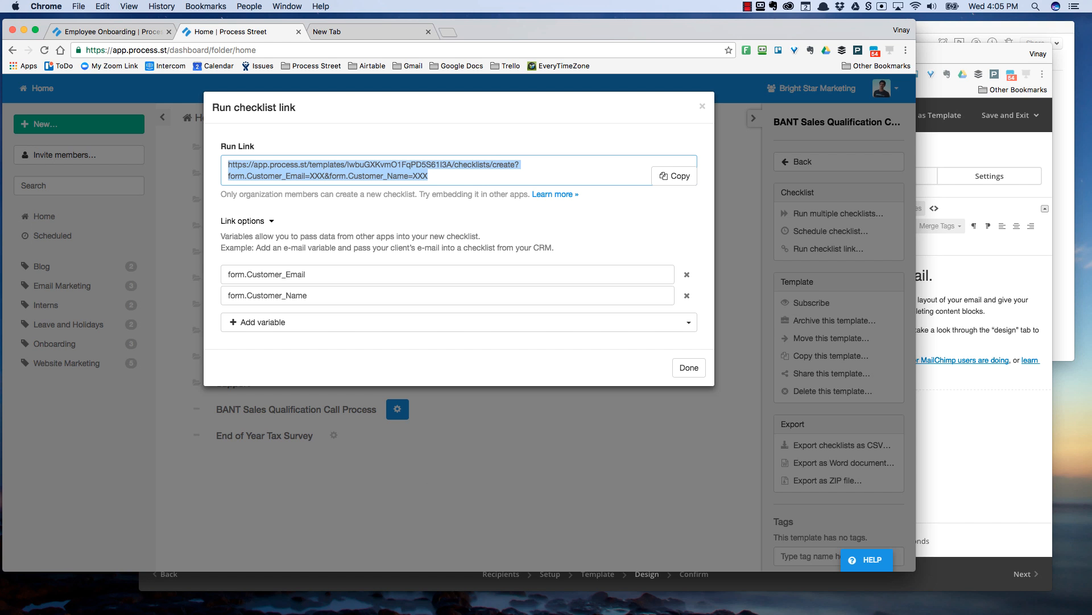
- Start a new Close.io integration link named 'Qualification Process' and paste the run link as its URL
key("super+Tab")
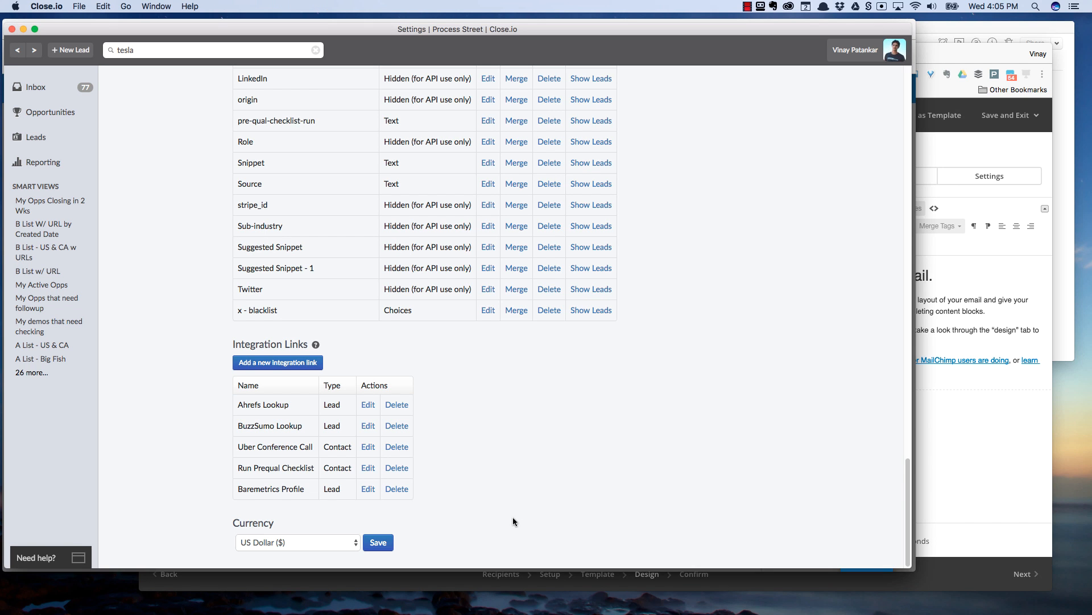
scroll(462, 431, "up", 10)
scroll(462, 431, "down", 15)
left_click(257, 364)
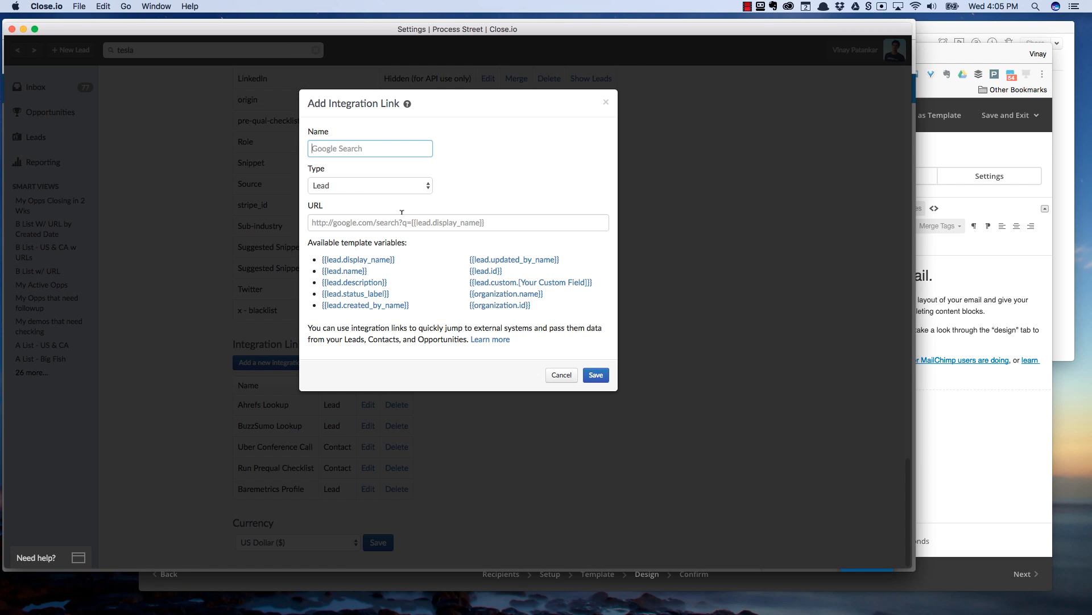
type("Qualification Process")
left_click(499, 217)
key("super+v")
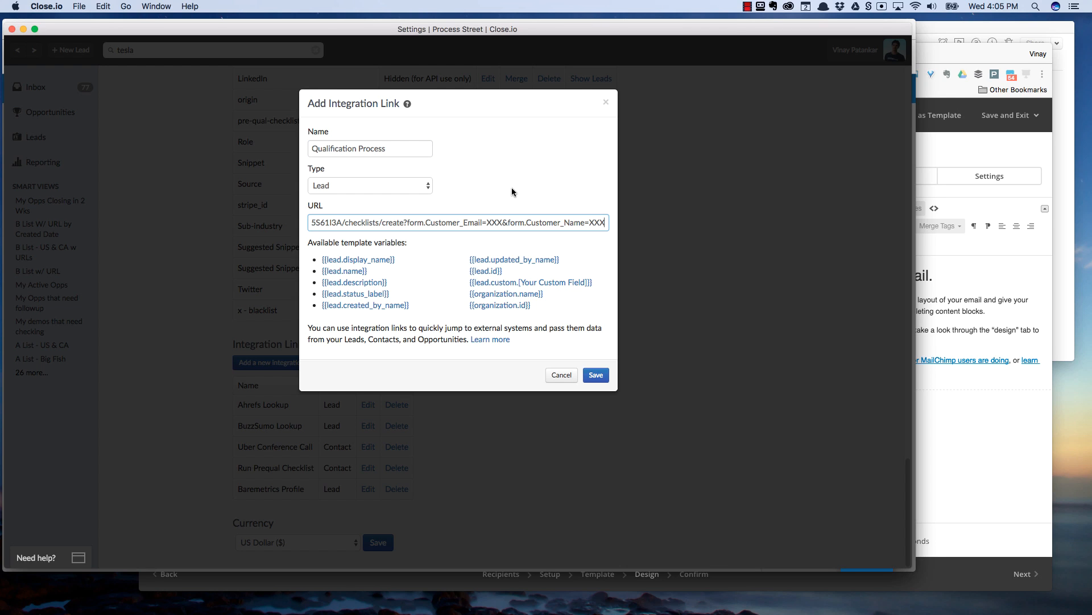
- Compare with the Process Street link to locate the XXX placeholders after Customer_Email and Customer_Name
double_click(496, 222)
key("super+Tab")
left_click(434, 179)
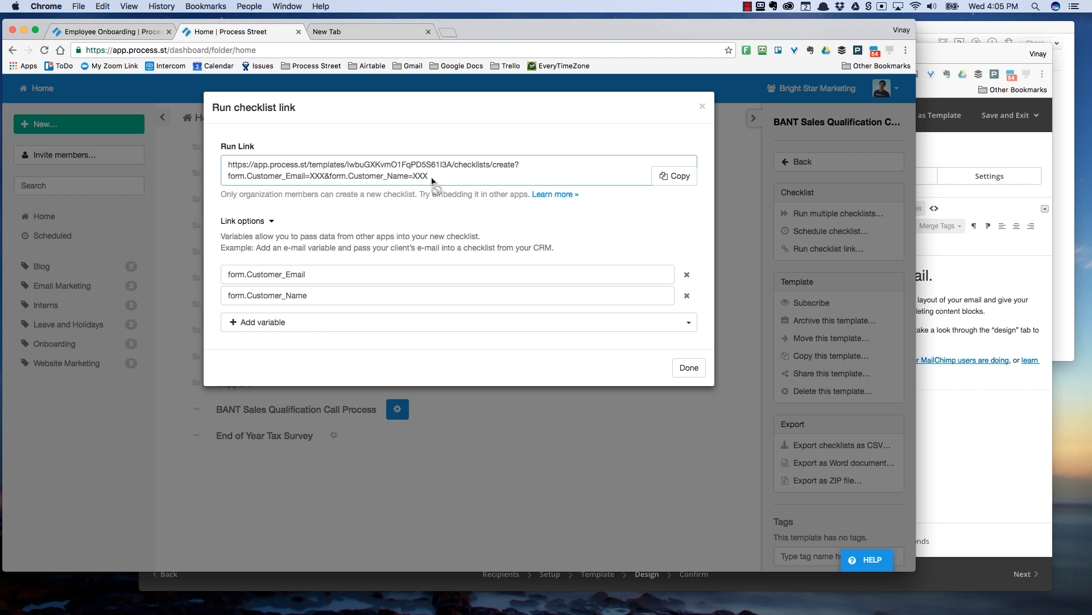
double_click(421, 176)
double_click(317, 176)
double_click(422, 176)
double_click(312, 177)
key("super+Tab")
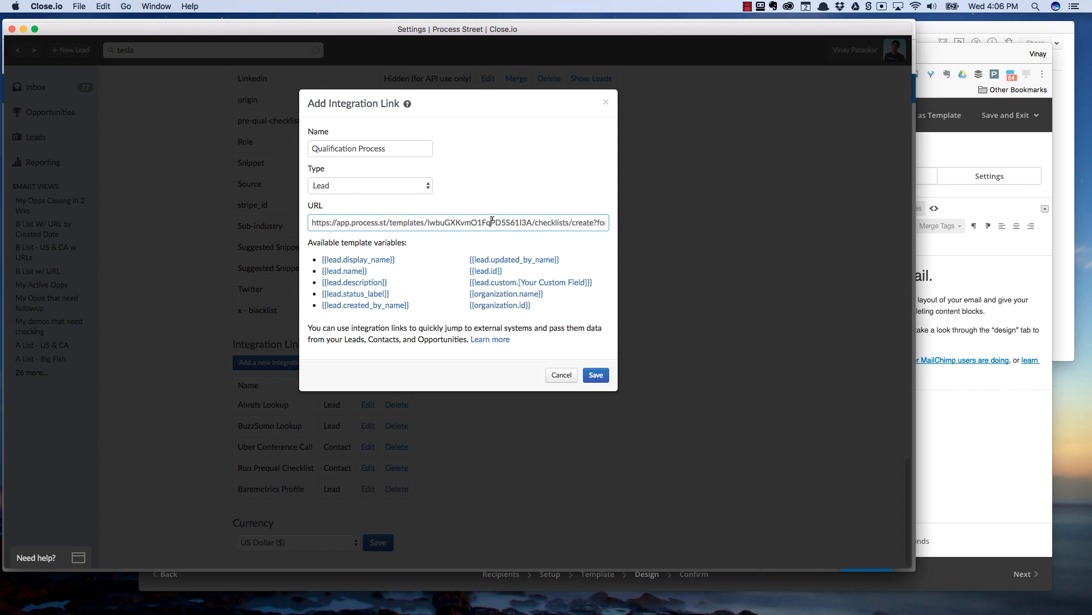
left_click_drag(492, 220, 617, 221)
left_click(574, 222)
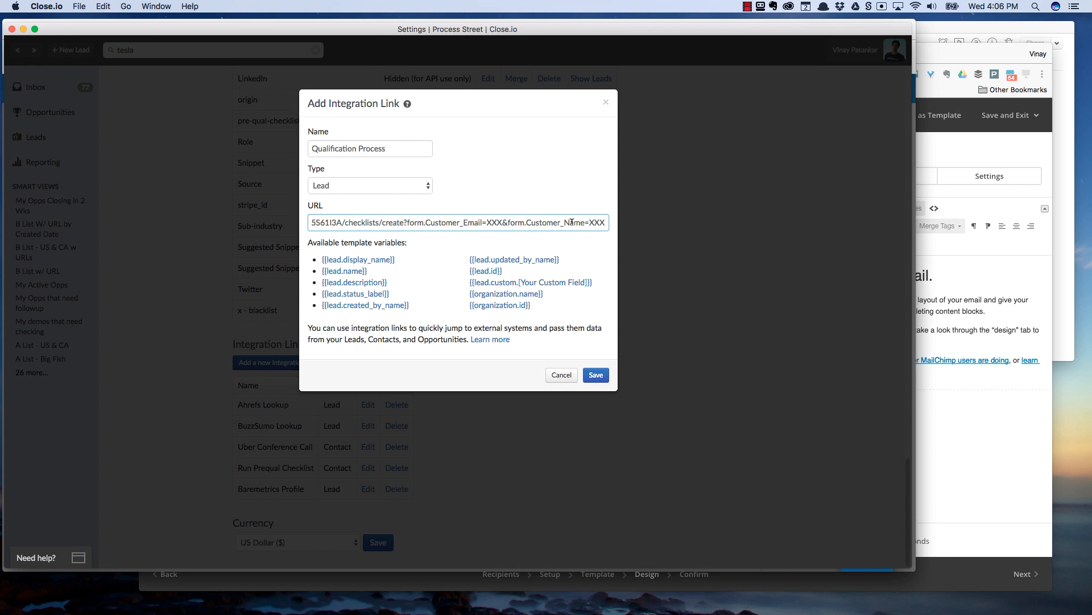
- Set type Contact, replace the XXX placeholders with {{contact.primary_email}} and {{contact.name}}, and save
left_click(342, 186)
left_click(342, 195)
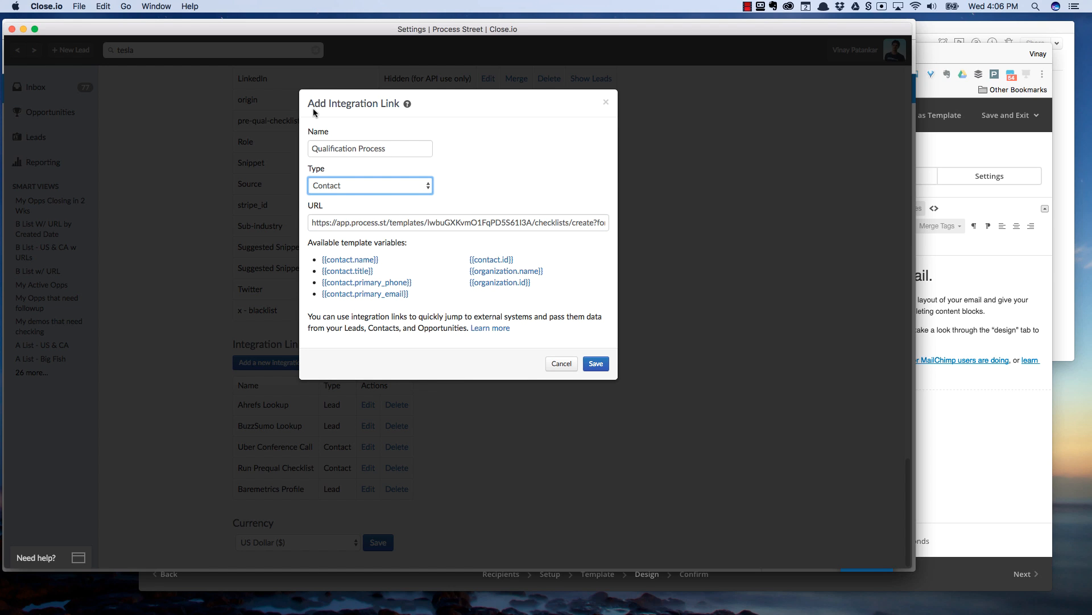
left_click(488, 224)
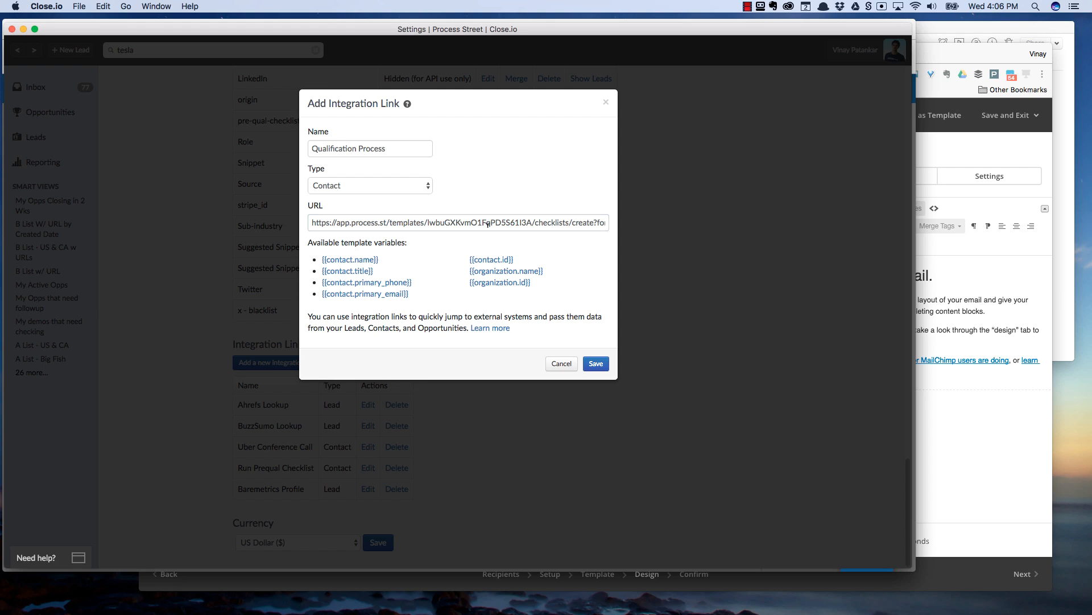
mouse_move(605, 223)
left_mouse_down()
mouse_move(560, 224)
mouse_move(619, 223)
left_mouse_up()
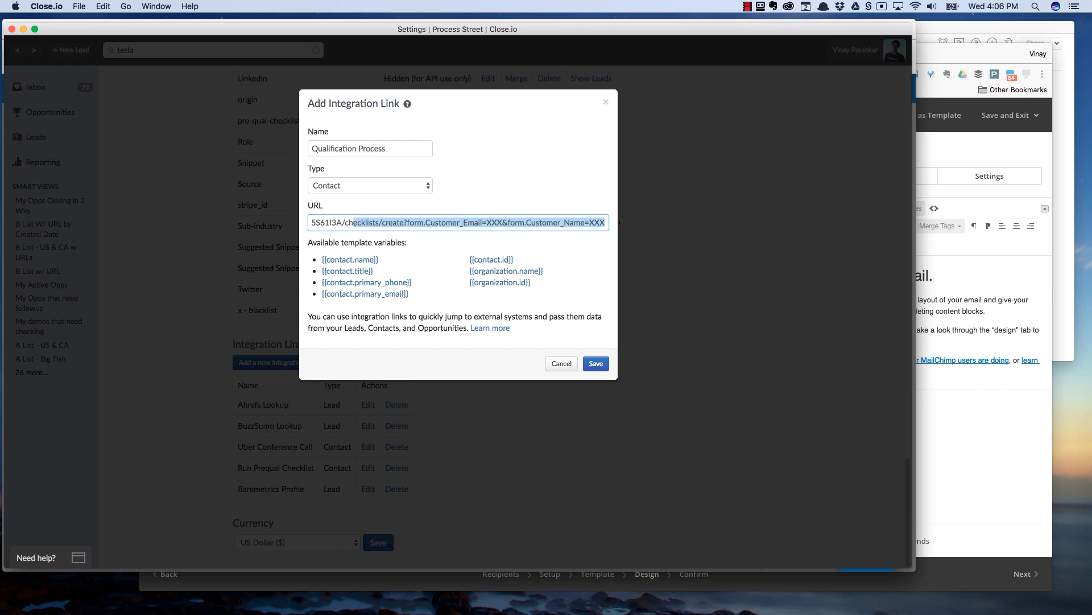
left_click(447, 223)
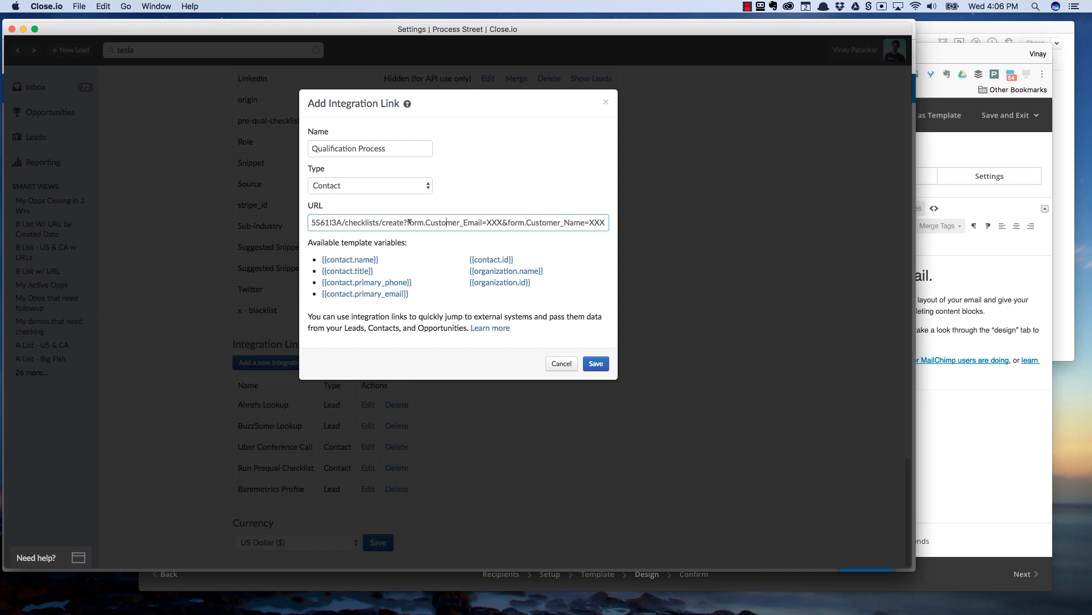
left_click_drag(487, 223, 501, 223)
left_click(361, 293)
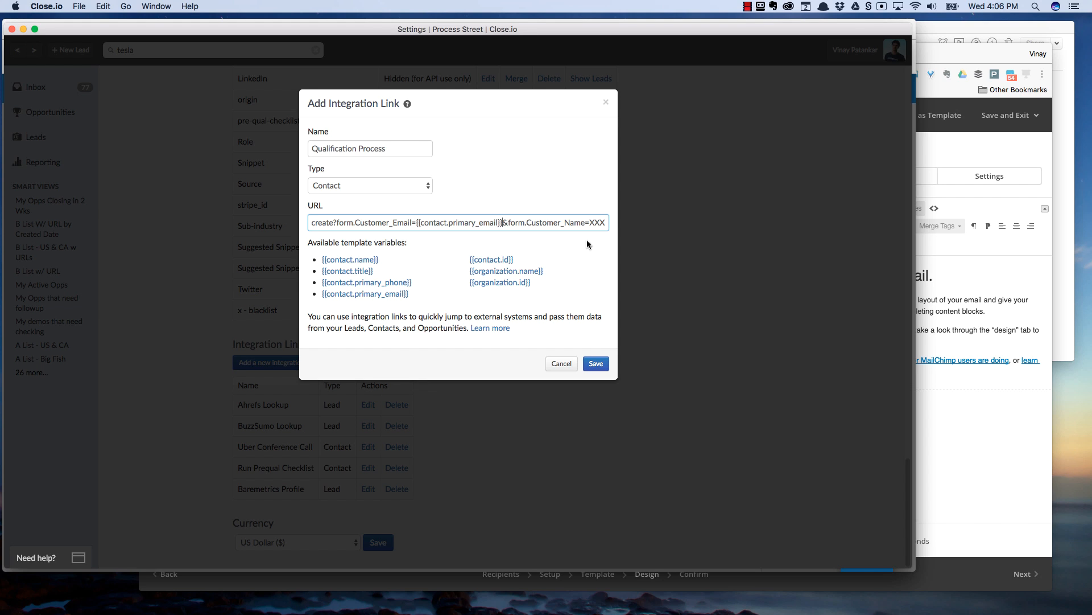
left_click_drag(590, 223, 607, 222)
left_click(371, 262)
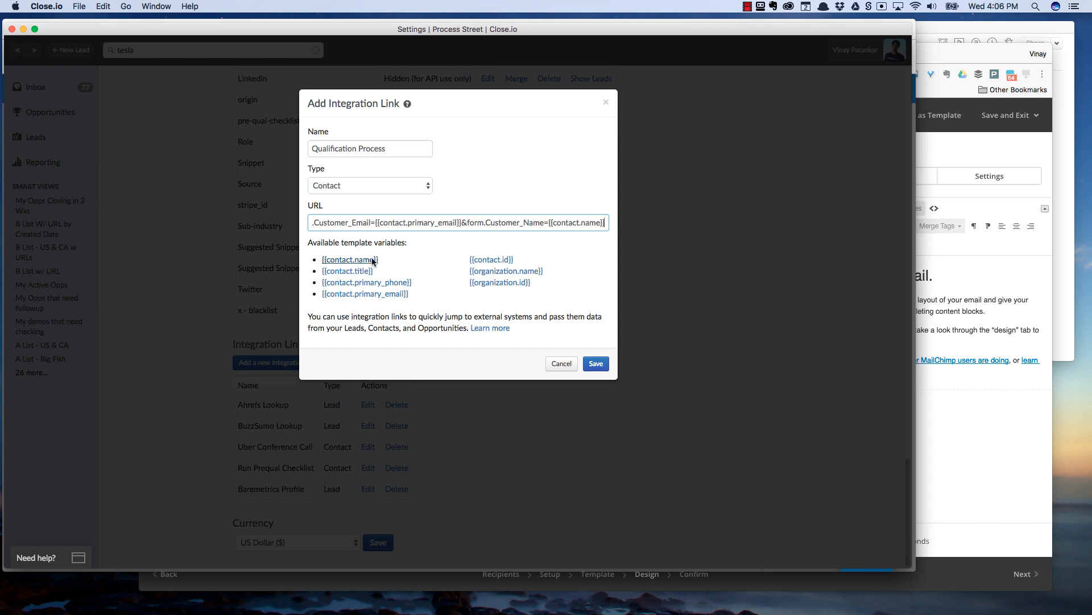
triple_click(398, 222)
left_click(596, 363)
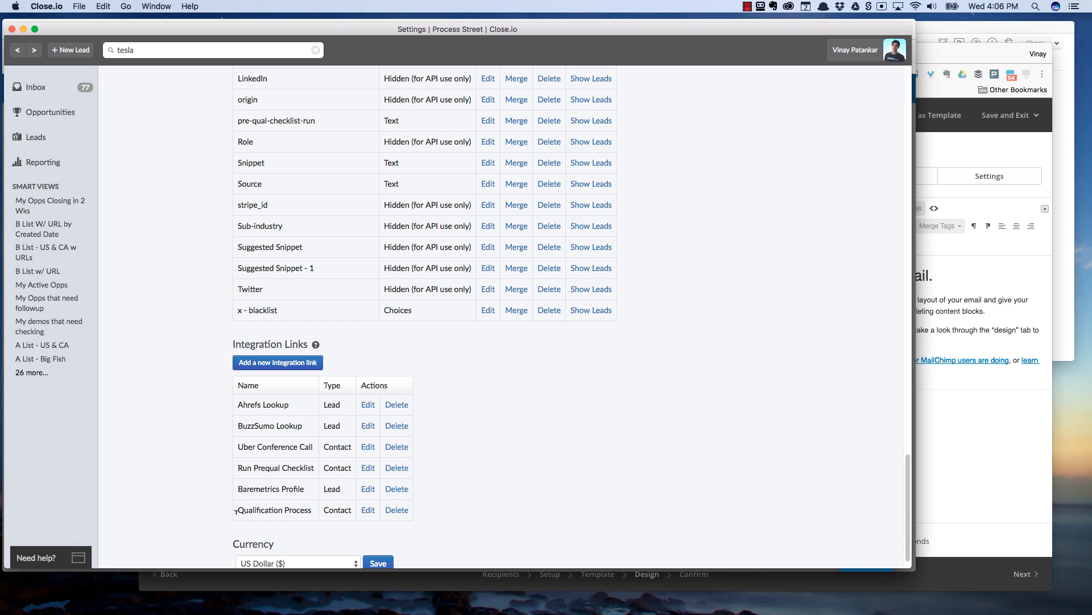
- Go back to the Tesla lead and launch its contact's Qualification Process link
left_click(18, 50)
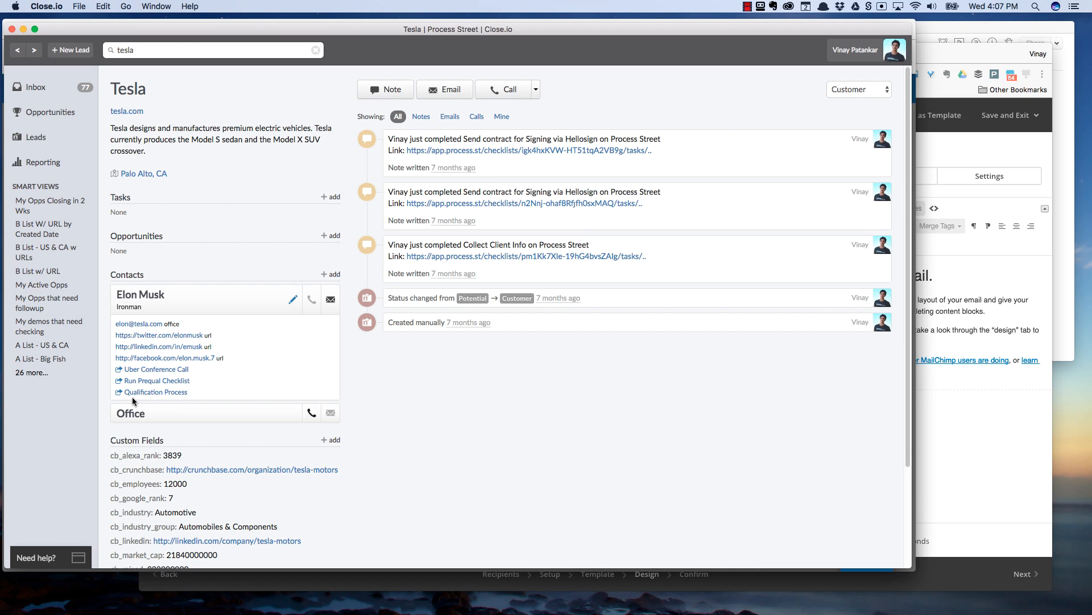
left_click(166, 399)
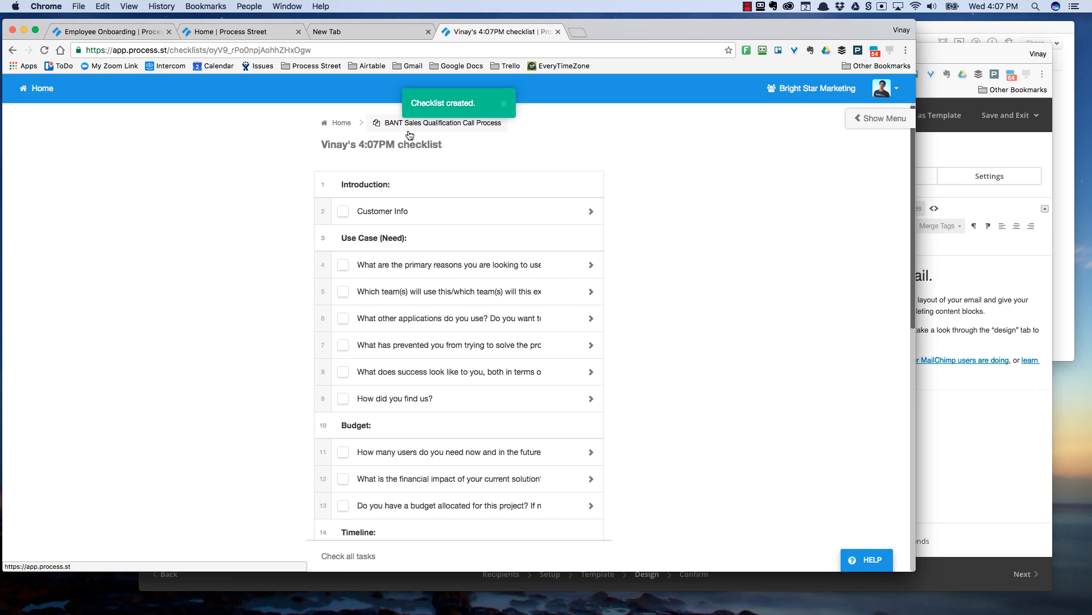
- Open the Customer Info task and check its prefilled name and email against the Close.io contact
left_click(444, 213)
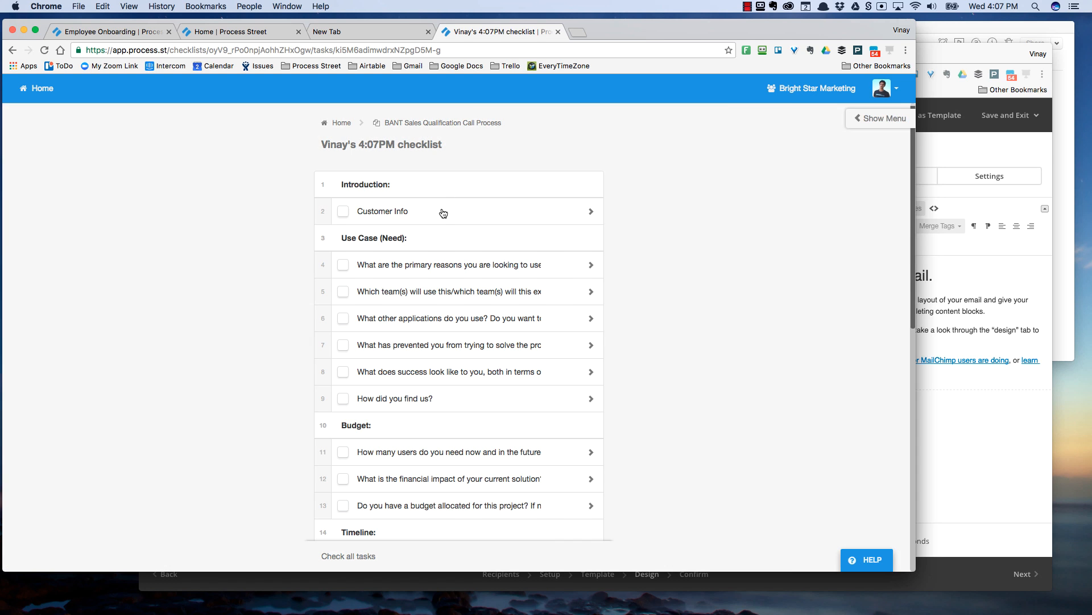
scroll(591, 320, "down", 2)
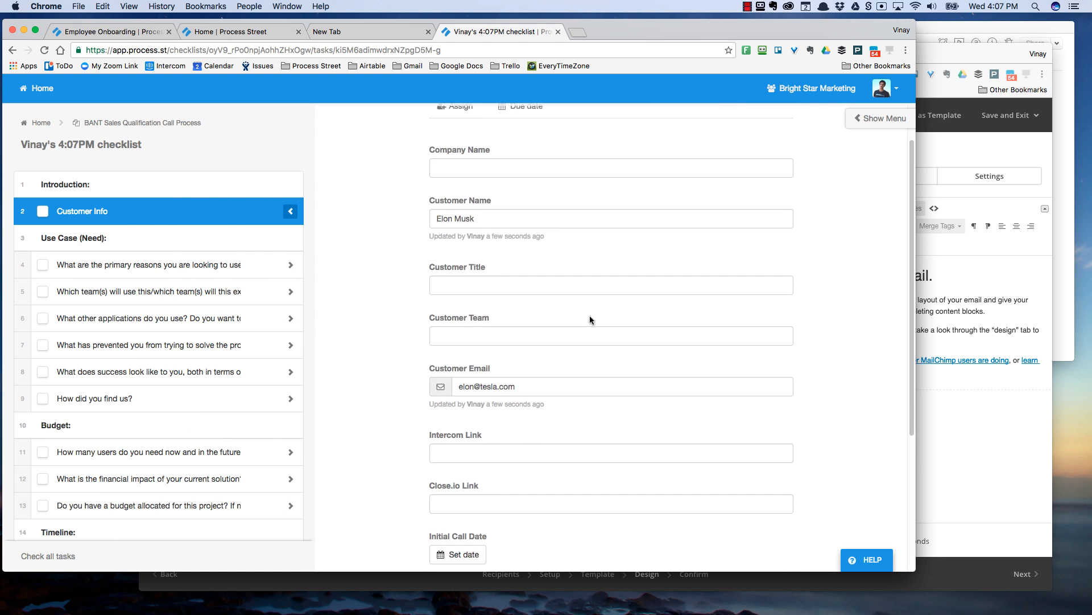
scroll(590, 320, "up", 2)
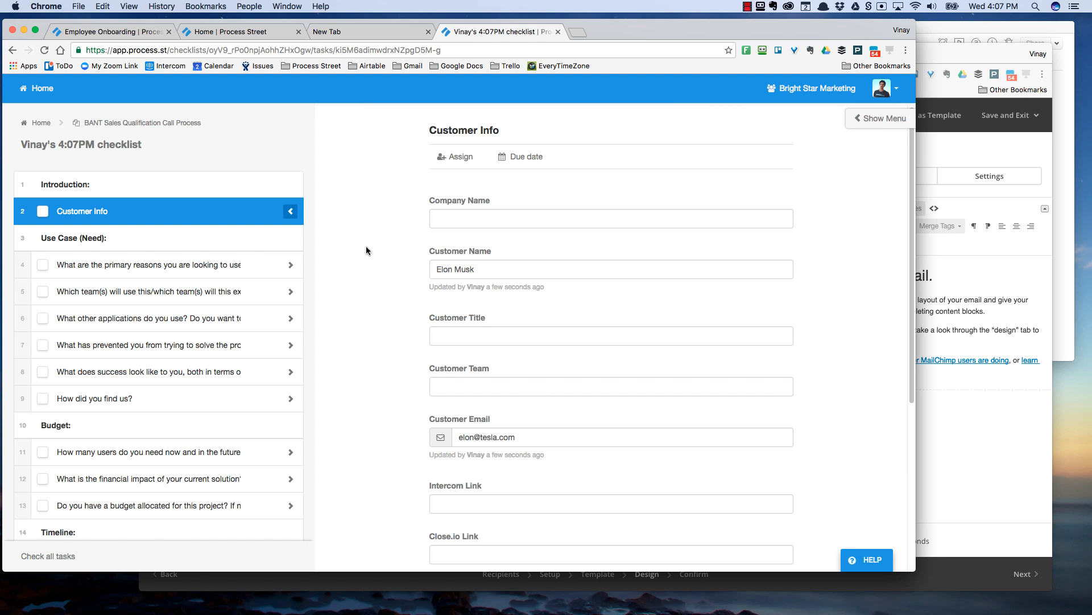
key("super+Tab")
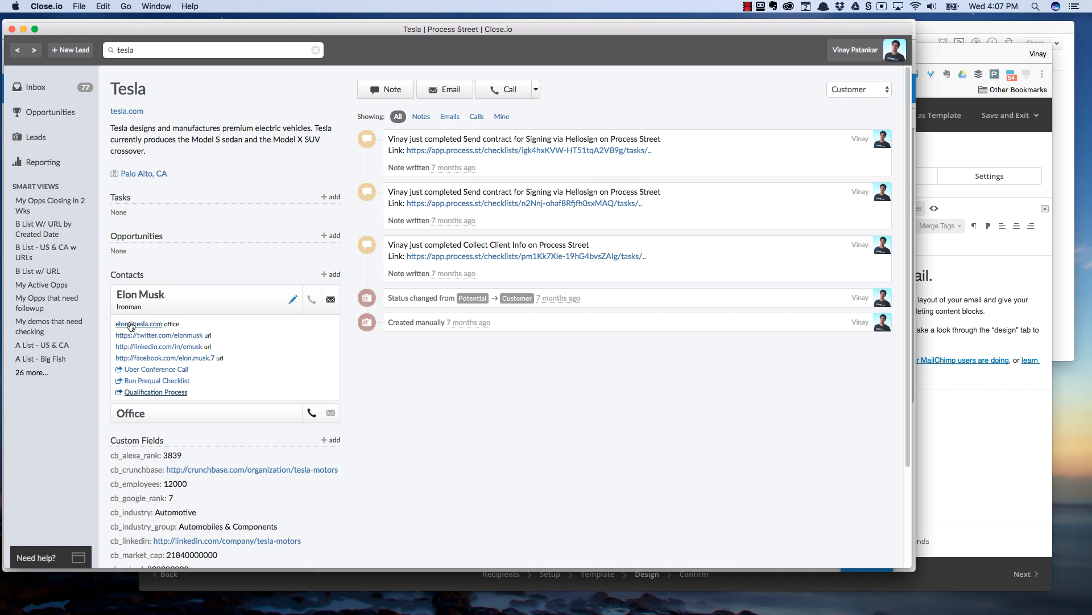
key("super+Tab")
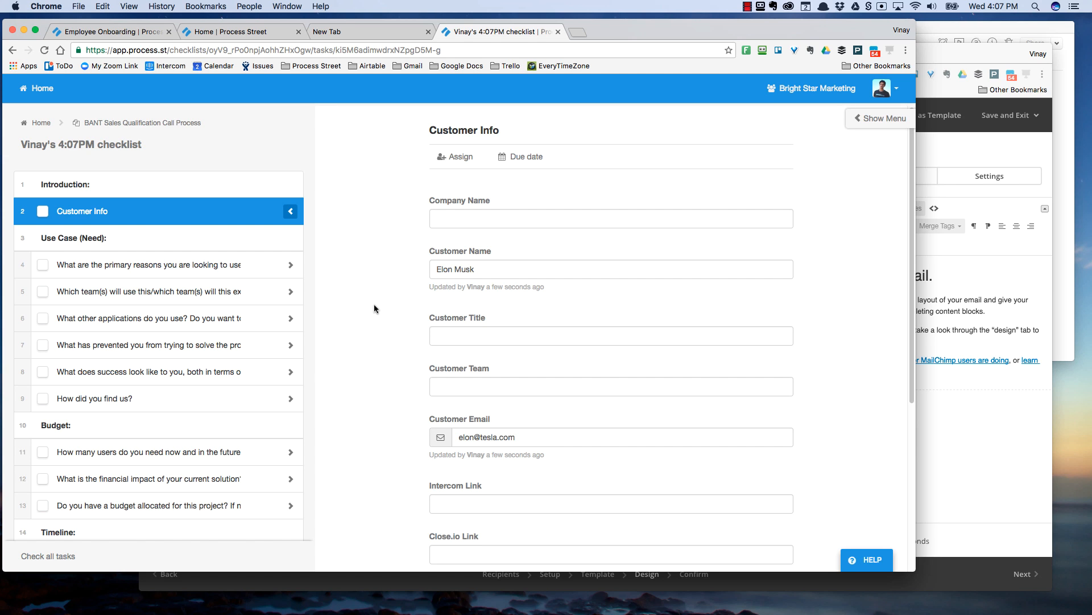
- Set the primary-reasons Use Case Category to Employee Onboarding / Setup and complete that task
left_click(78, 272)
scroll(77, 272, "down", 1)
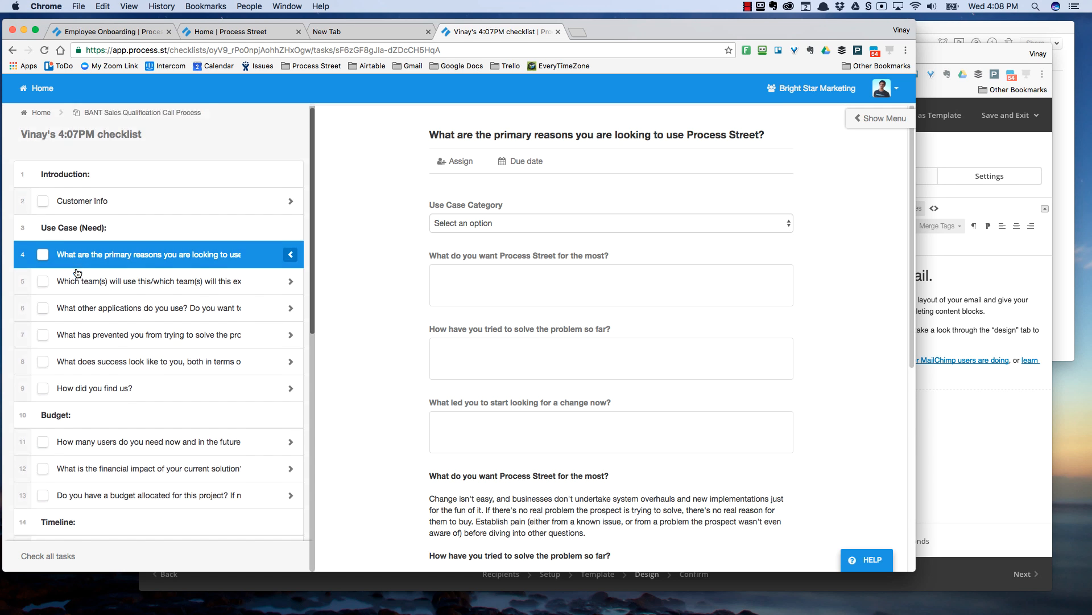
left_click(530, 224)
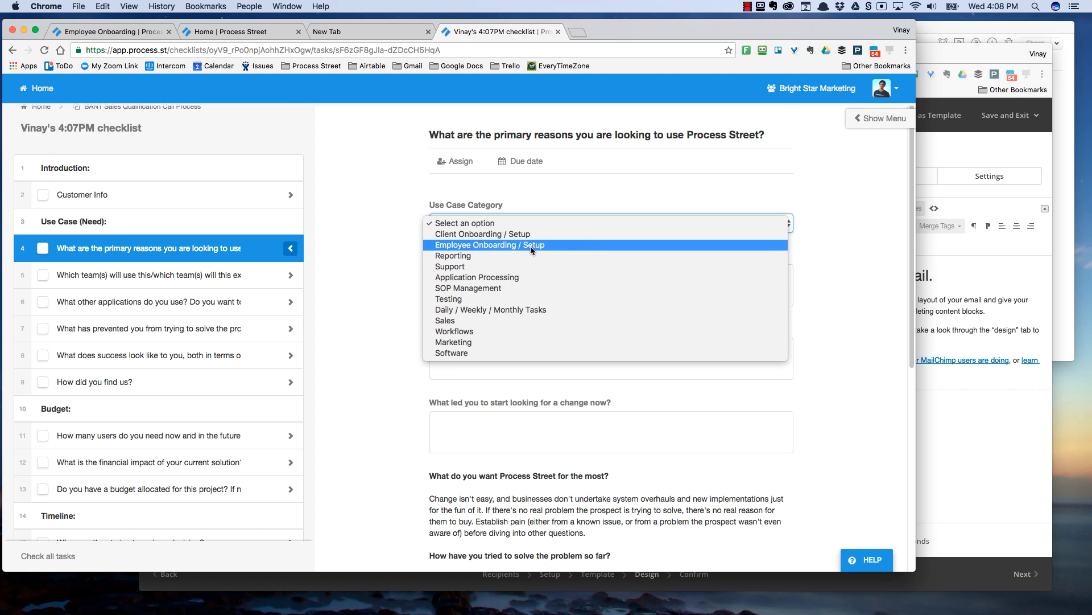
left_click(531, 245)
left_click(495, 282)
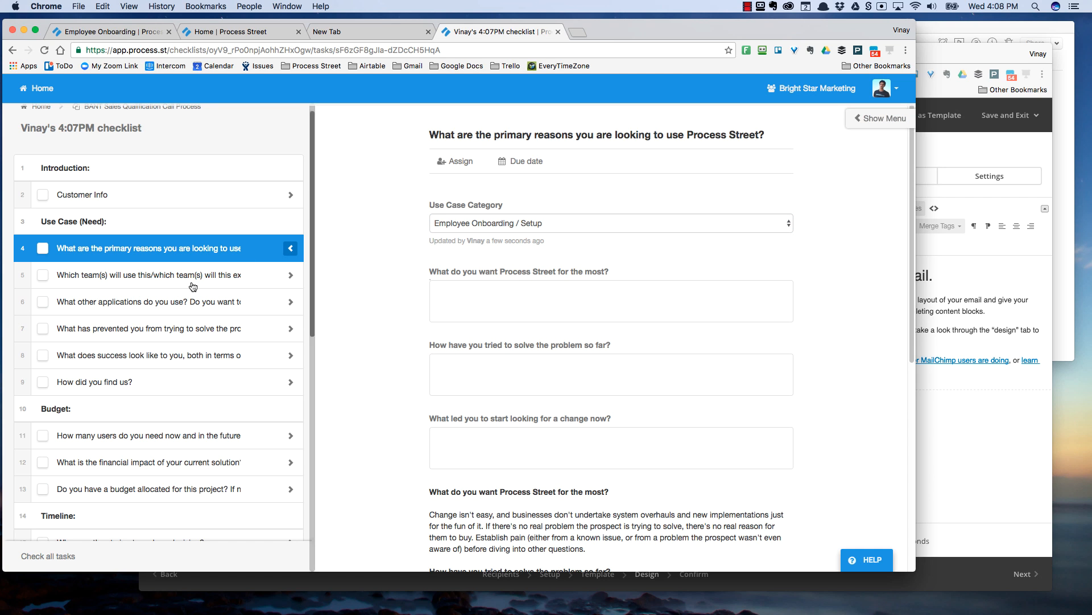
left_click(42, 248)
scroll(139, 339, "down", 3)
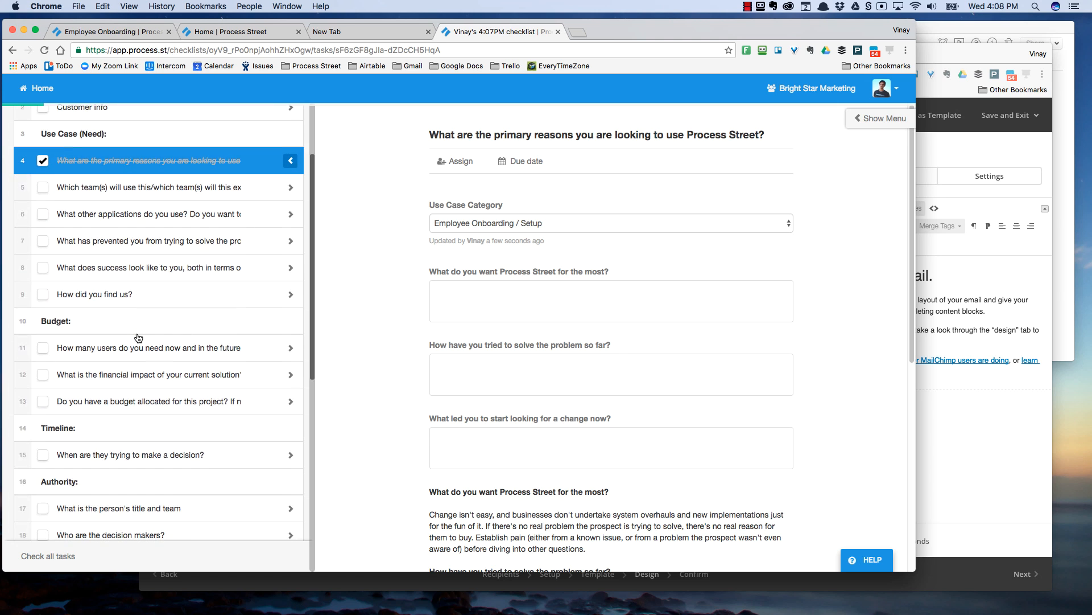
scroll(138, 348, "down", 4)
- Mark the 'When are they trying to make a decision?' task complete, closing the date picker
left_click(137, 348)
left_click(458, 251)
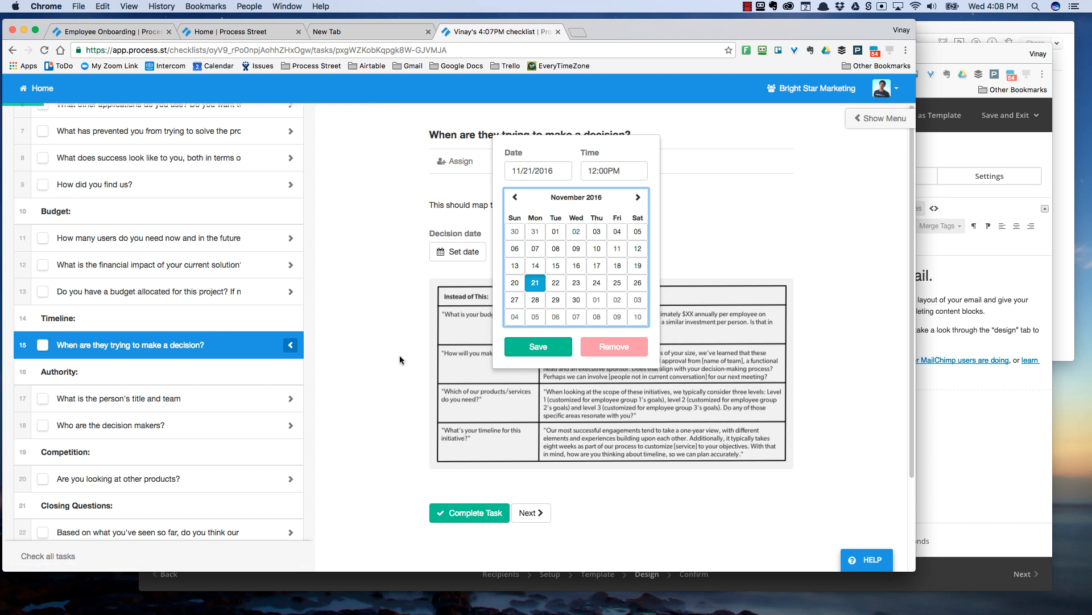
left_click(458, 513)
left_click(347, 385)
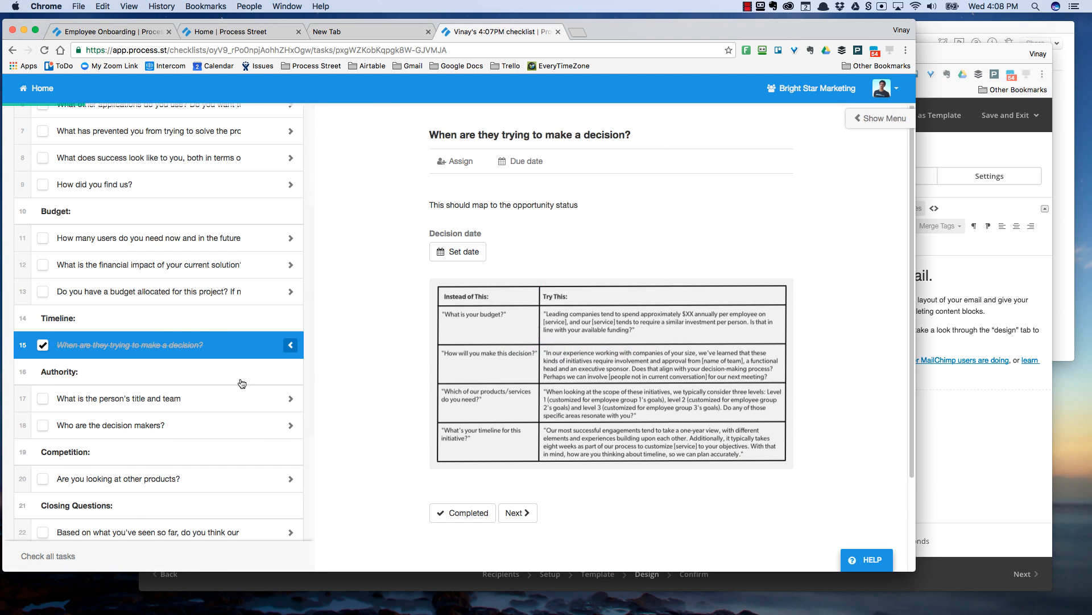
scroll(149, 397, "down", 4)
scroll(146, 397, "down", 5)
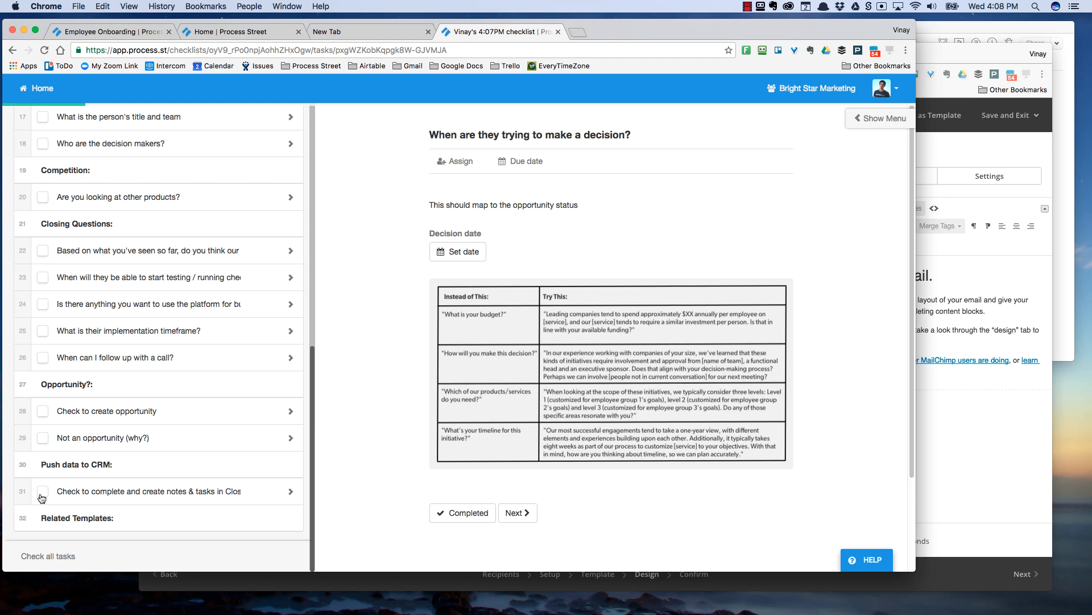
scroll(42, 499, "up", 9)
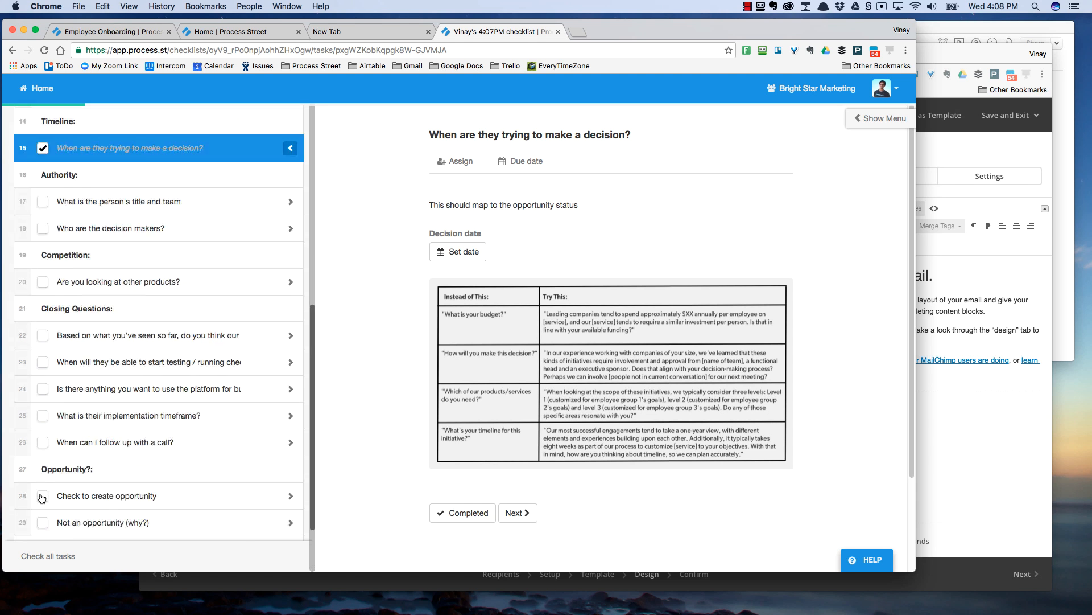
scroll(111, 384, "down", 3)
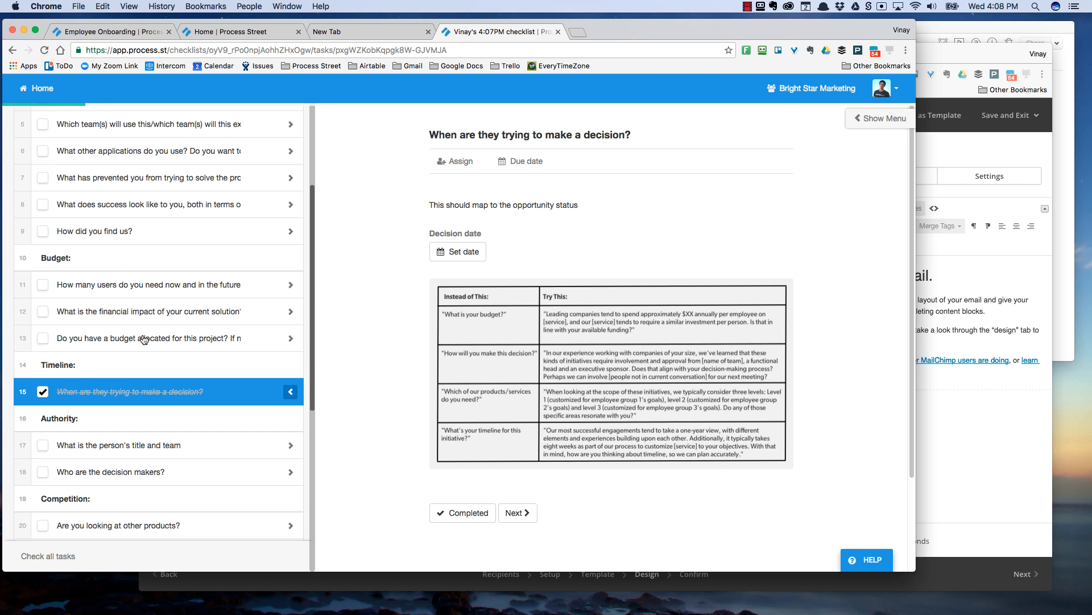
scroll(144, 340, "up", 3)
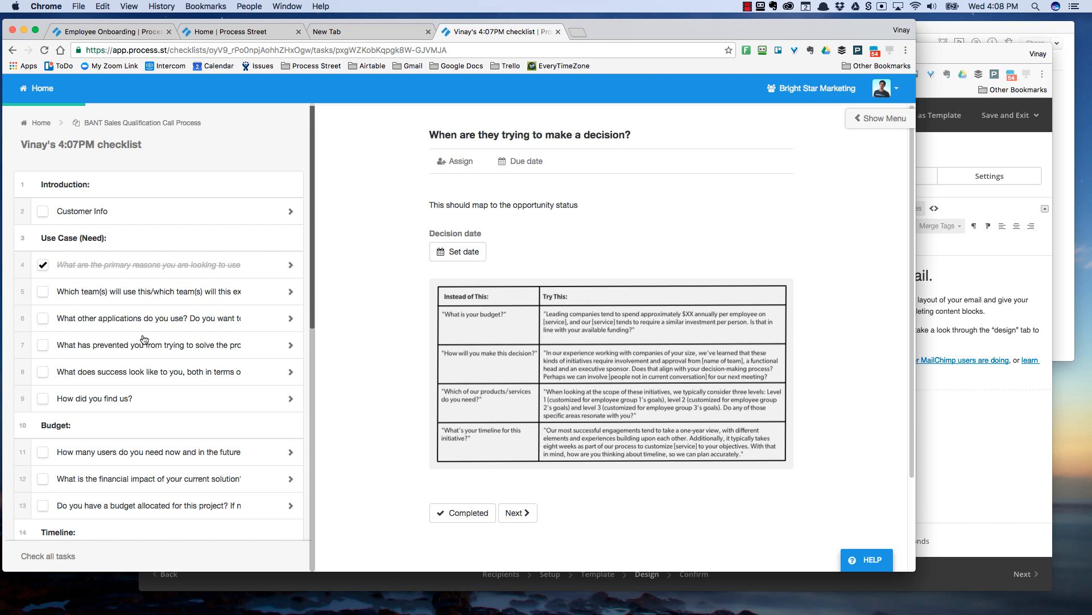
- Switch away from the checklist and bring the MailChimp 'End of Year Tax' campaign editor forward
key("super+Tab")
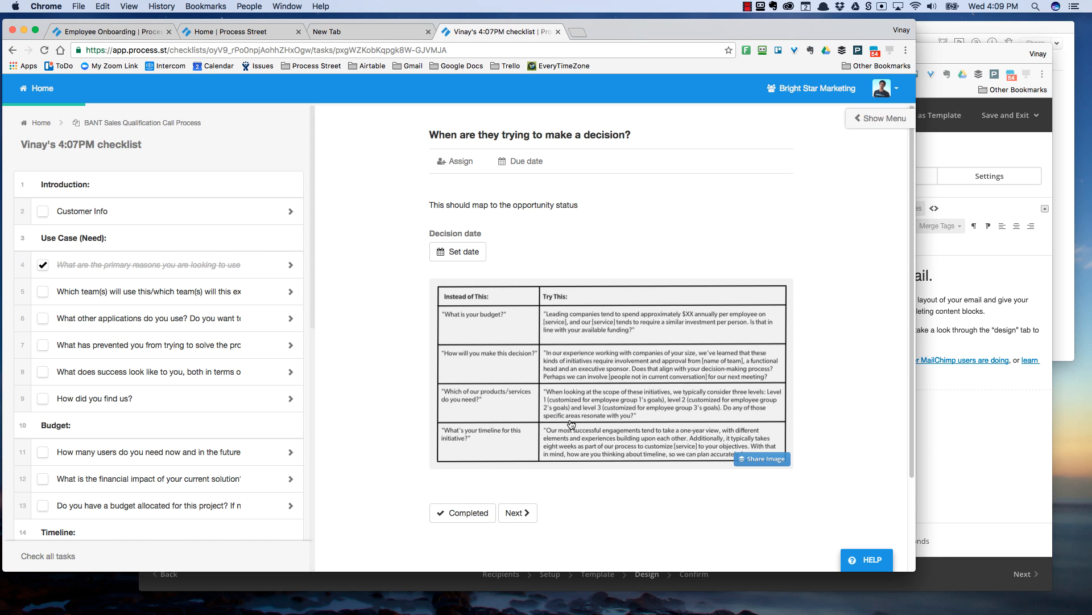
left_click(954, 436)
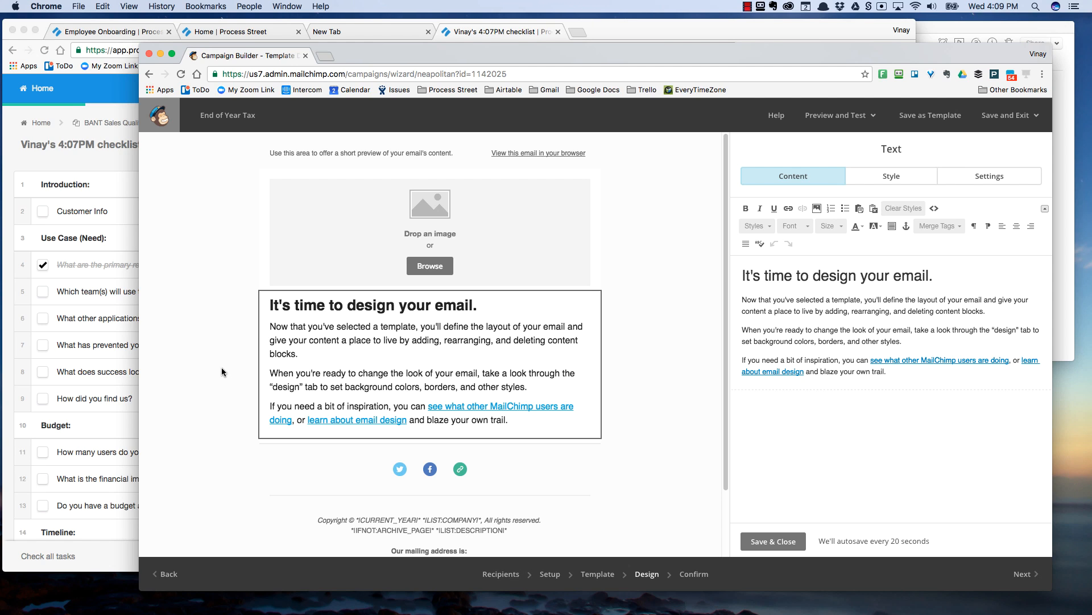
- Select the clause 'Now that you've selected a template' in the first paragraph of the email text
double_click(849, 298)
left_click(832, 309)
left_click_drag(742, 301, 862, 299)
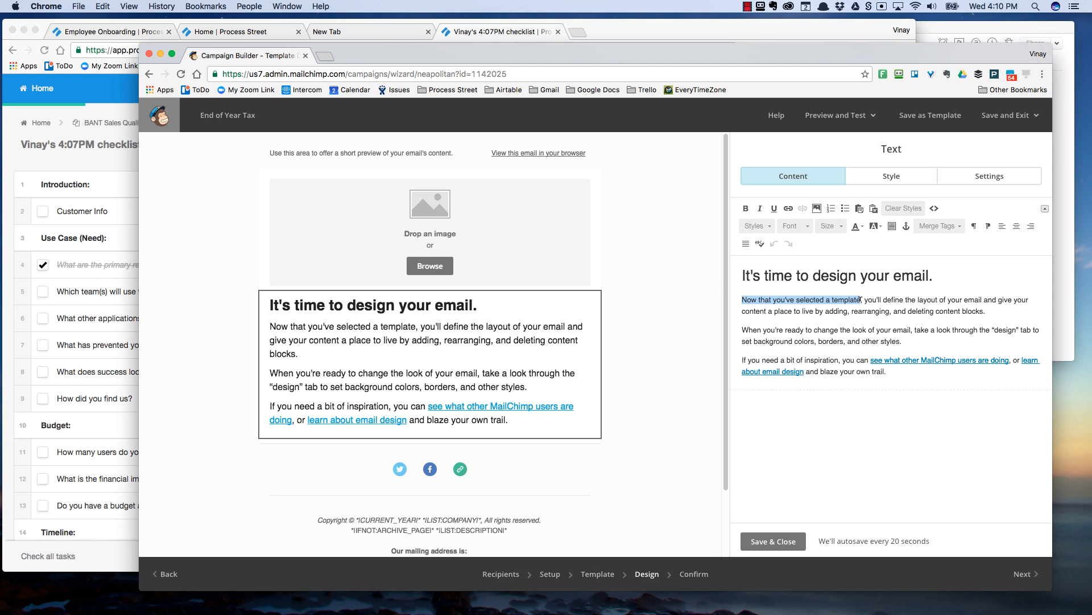
left_click(788, 208)
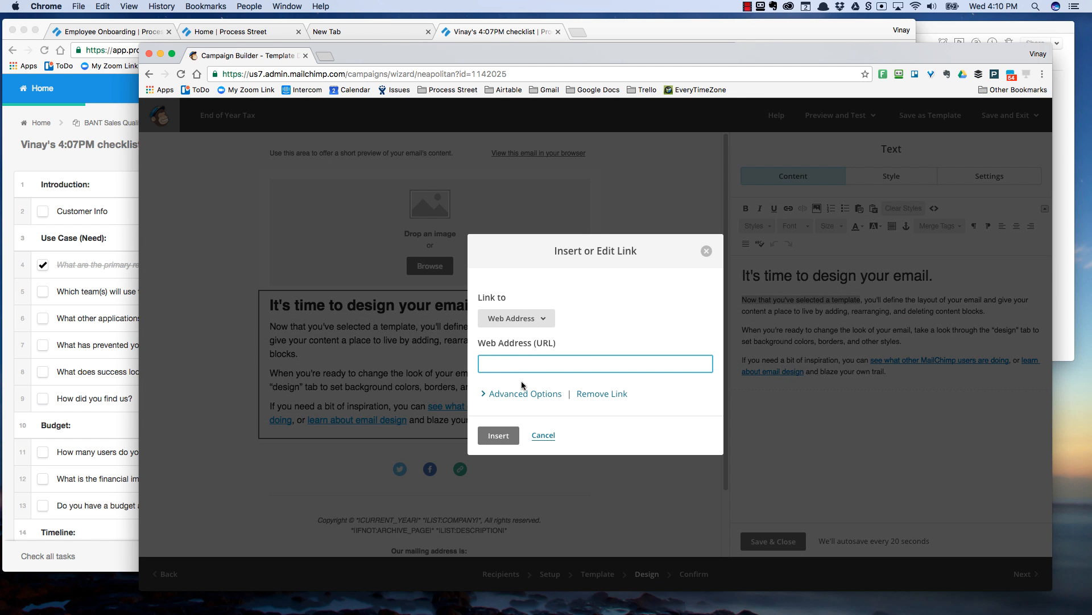
key("super+v")
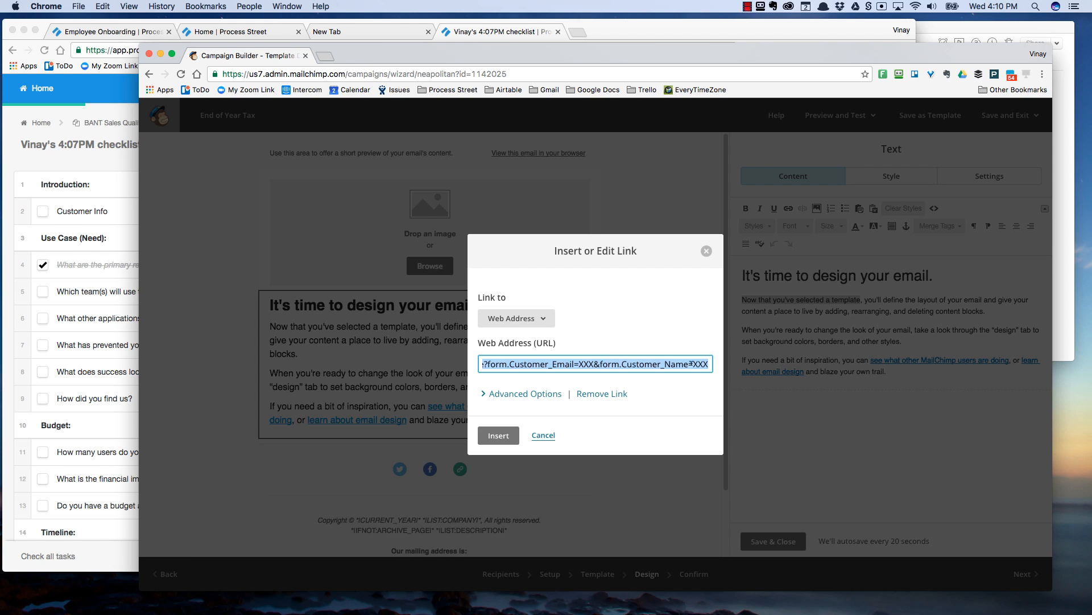
left_click(503, 398)
left_click(579, 364)
left_click_drag(693, 364, 753, 360)
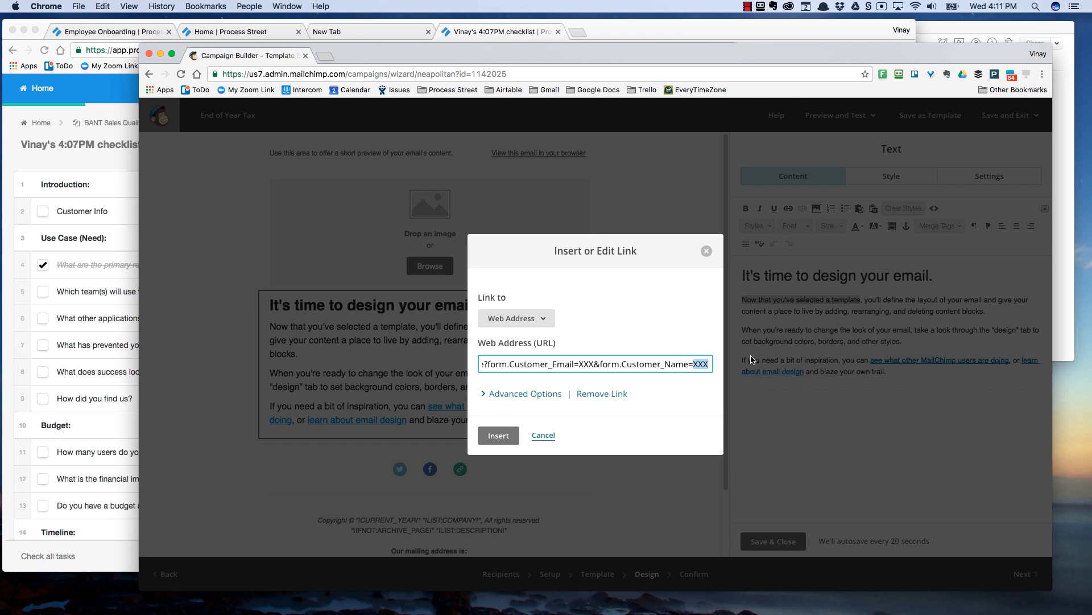
left_click(588, 360)
key("super+a")
key("BackSpace")
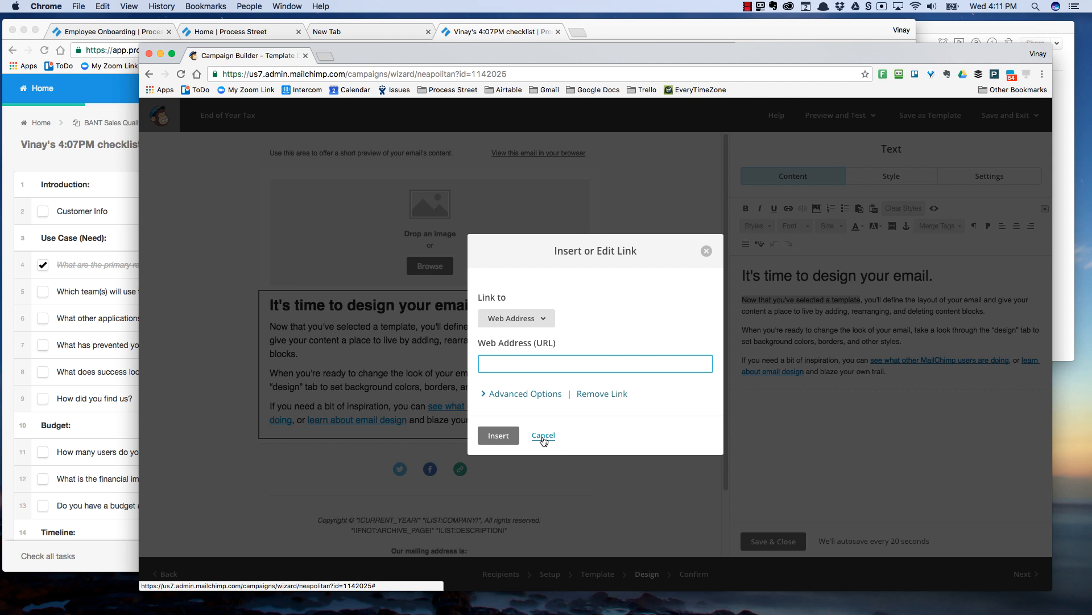
left_click(544, 436)
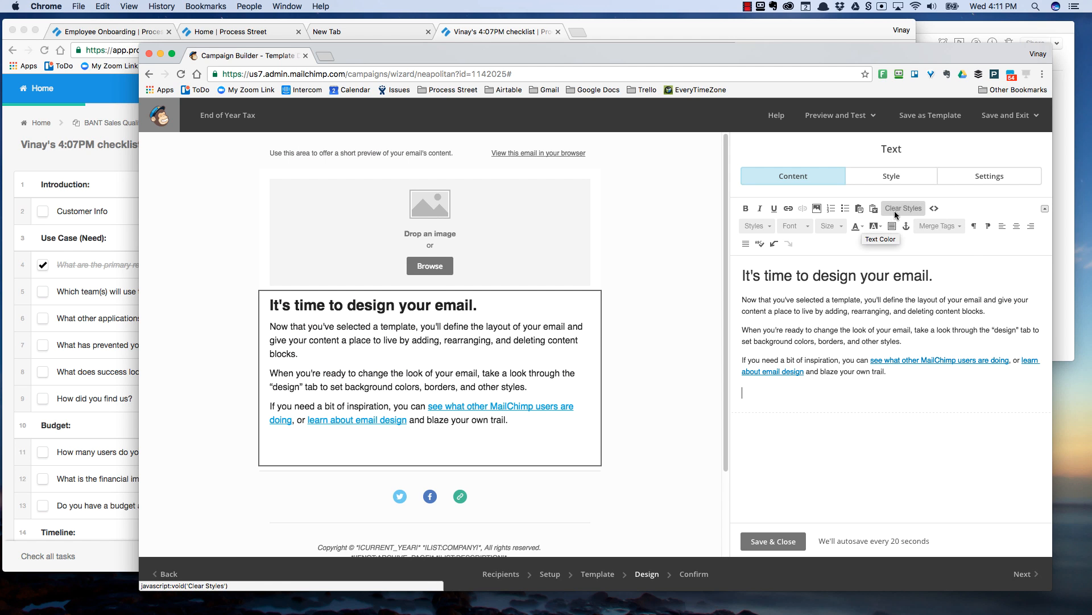
- Insert the First Name and Email Address merge tags, then start a new line
left_click(937, 229)
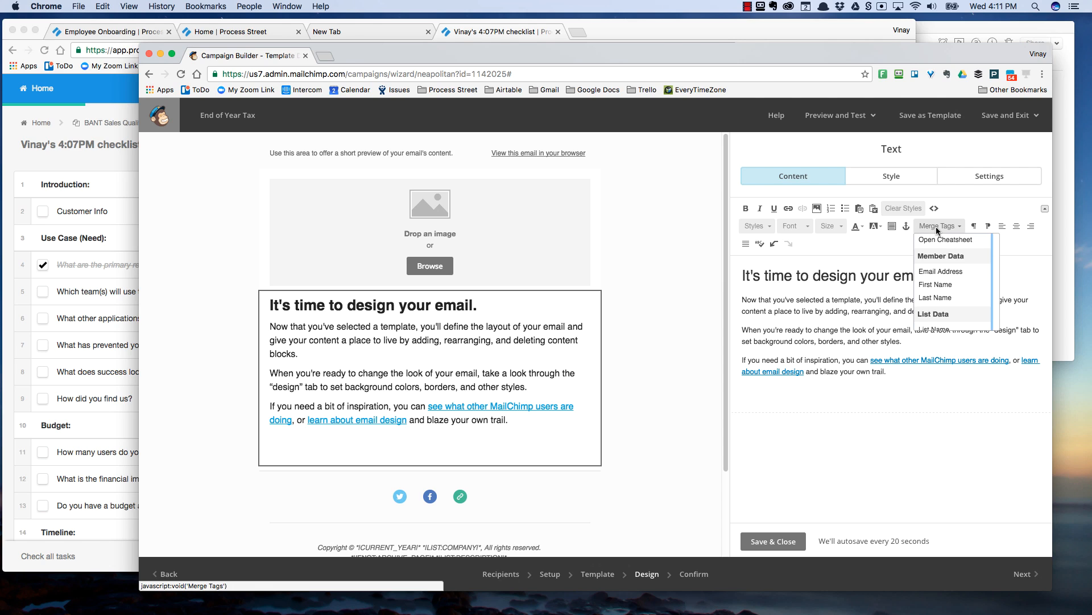
left_click(938, 285)
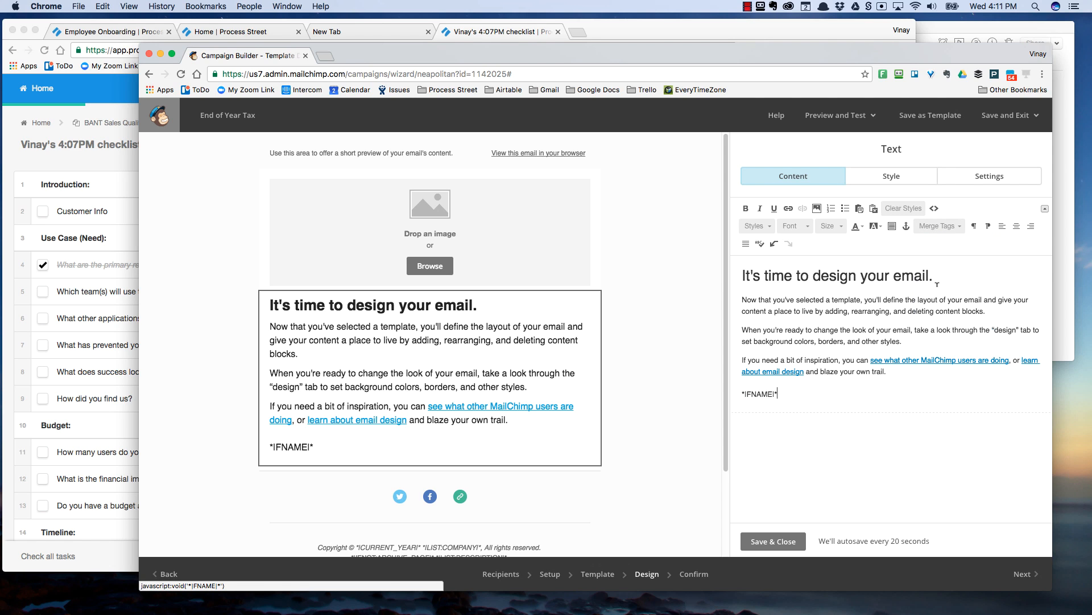
left_click(934, 225)
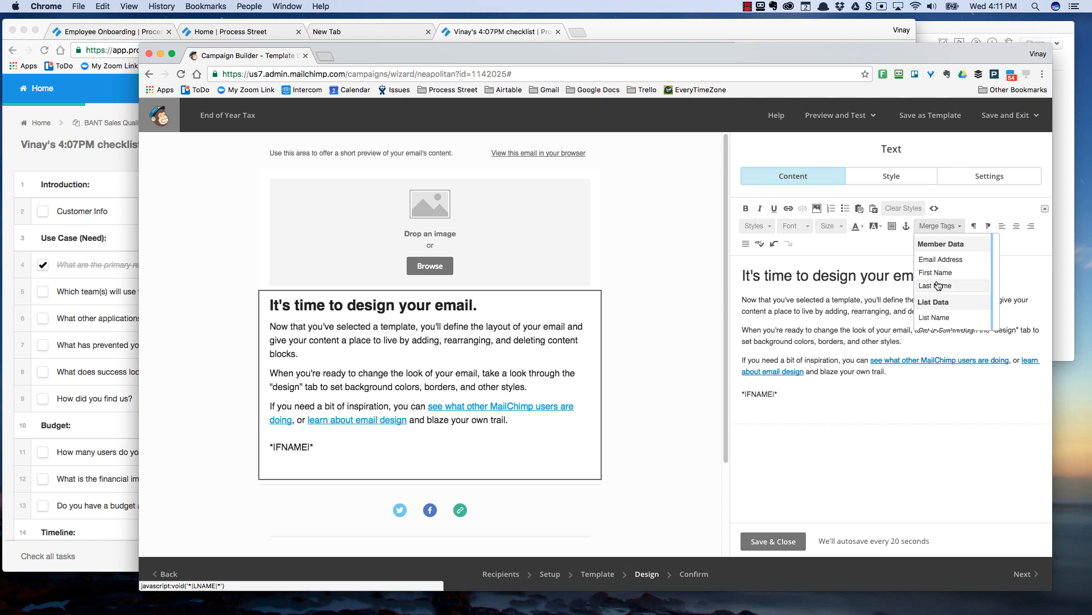
left_click(941, 259)
key("Return")
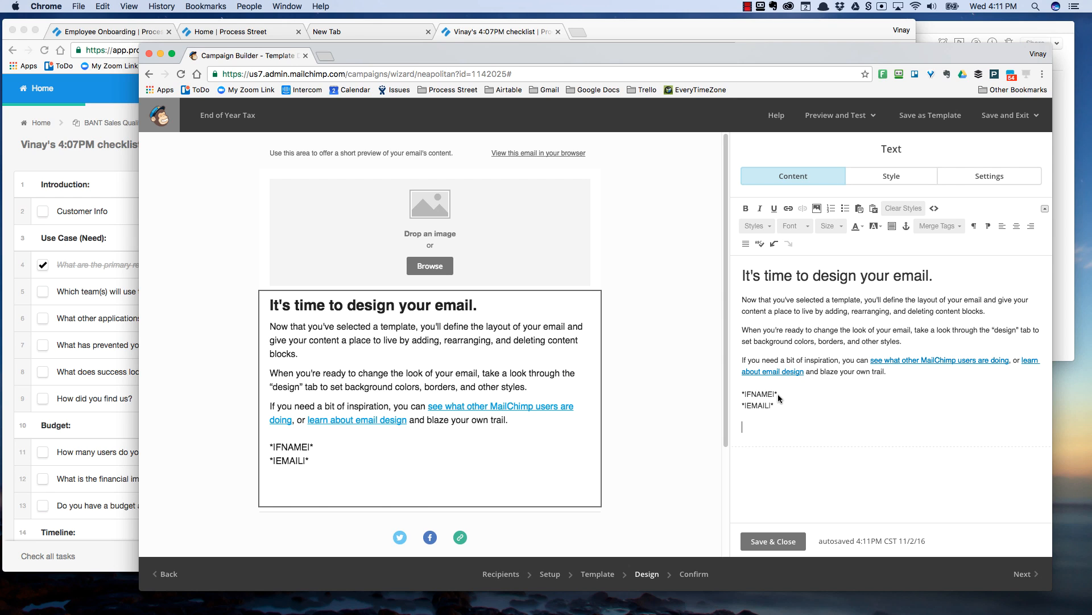
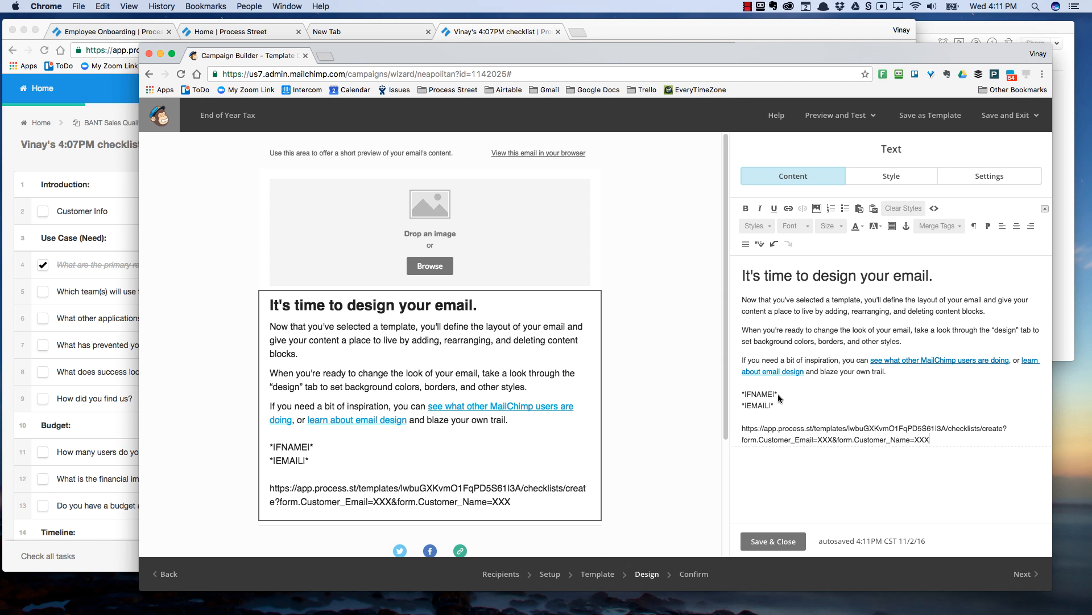
- Paste the checklist URL and replace its XXX placeholders with *|FNAME|* and *|EMAIL|*
key("Return")
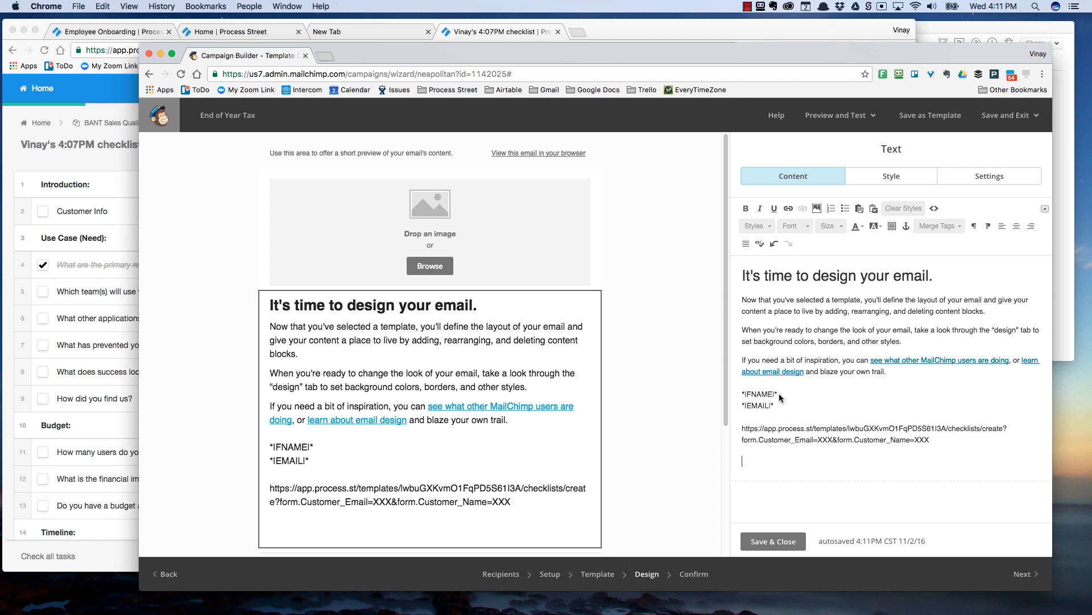
left_click_drag(766, 391, 742, 394)
key("super+c")
key("BackSpace")
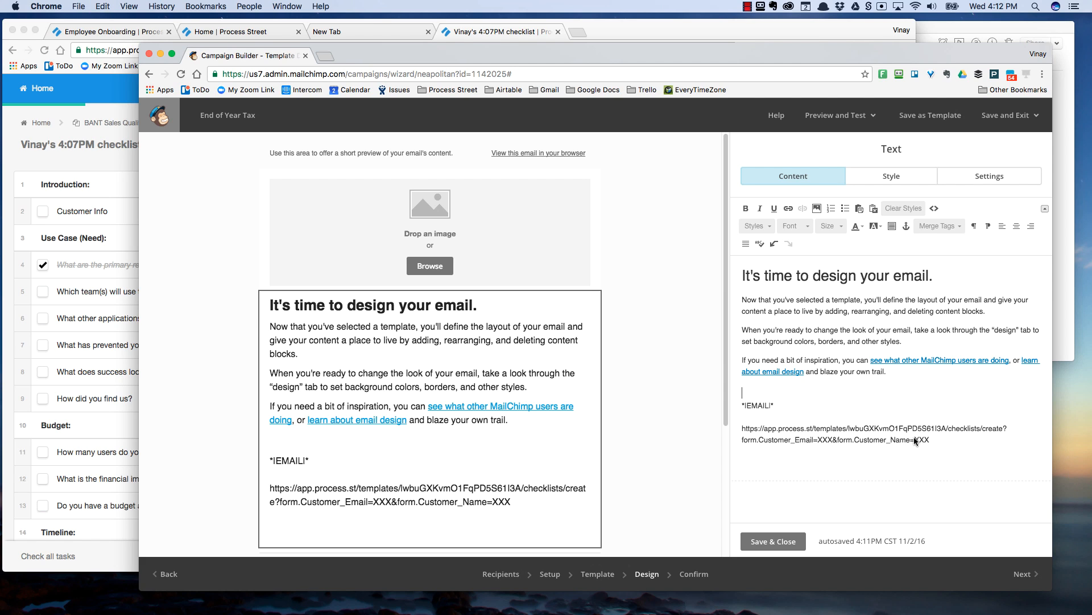
key("super+v")
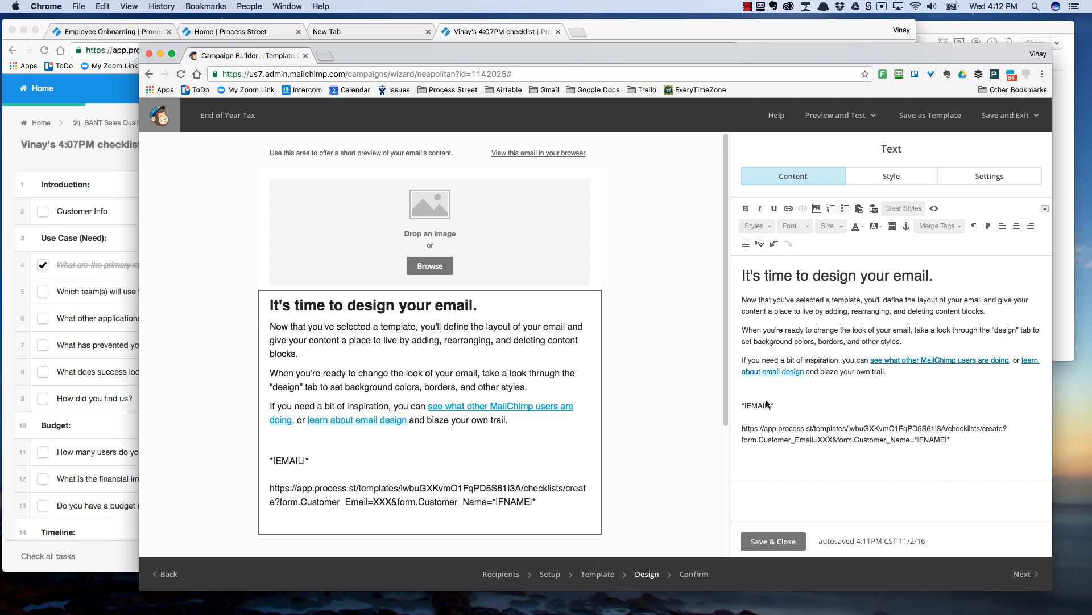
left_click_drag(775, 405, 742, 405)
key("super+c")
key("BackSpace")
double_click(823, 439)
key("super+v")
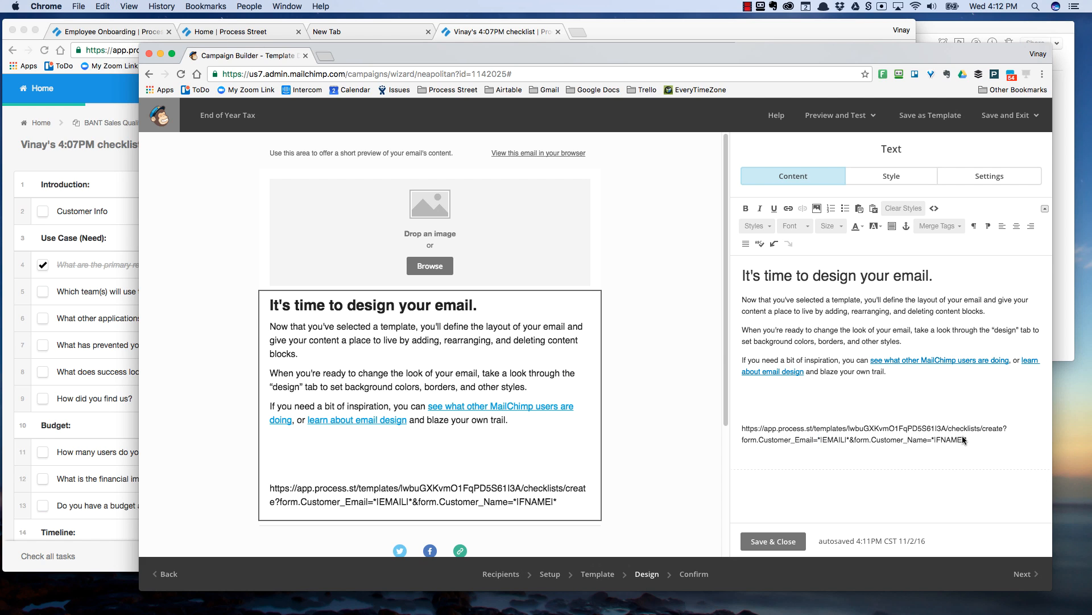
- Cut the finished merge-tag URL from the body and select 'Now that you've selected'
left_click_drag(968, 440, 742, 432)
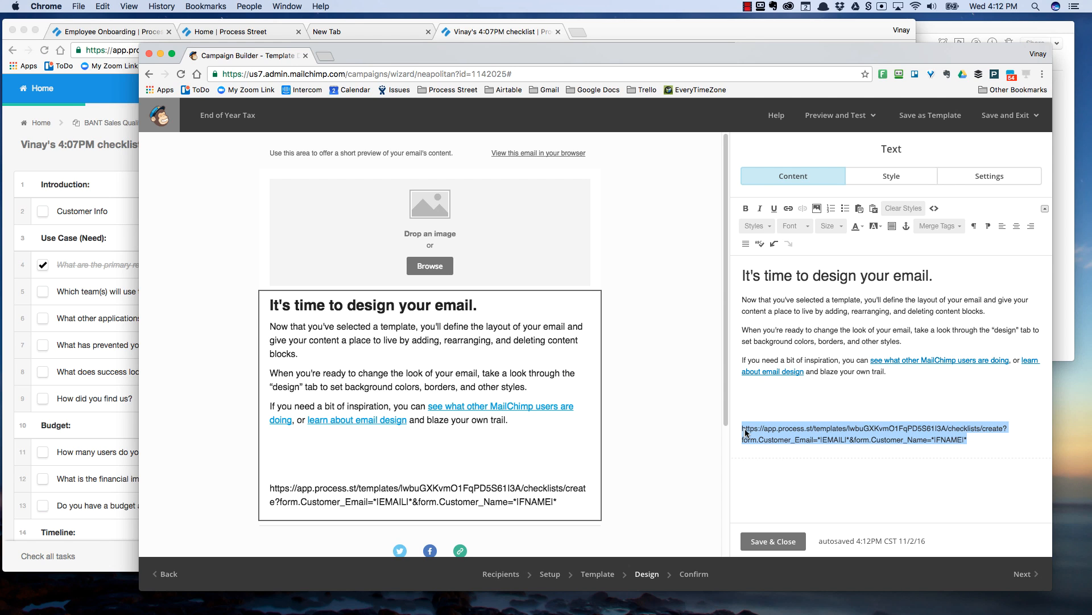
key("super+x")
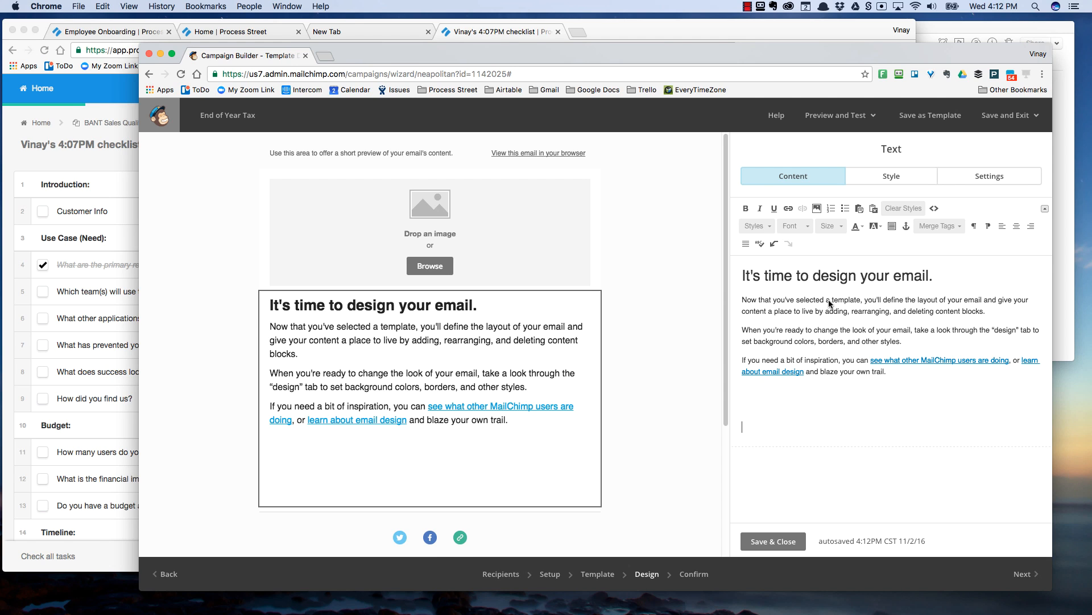
left_click_drag(831, 299, 902, 299)
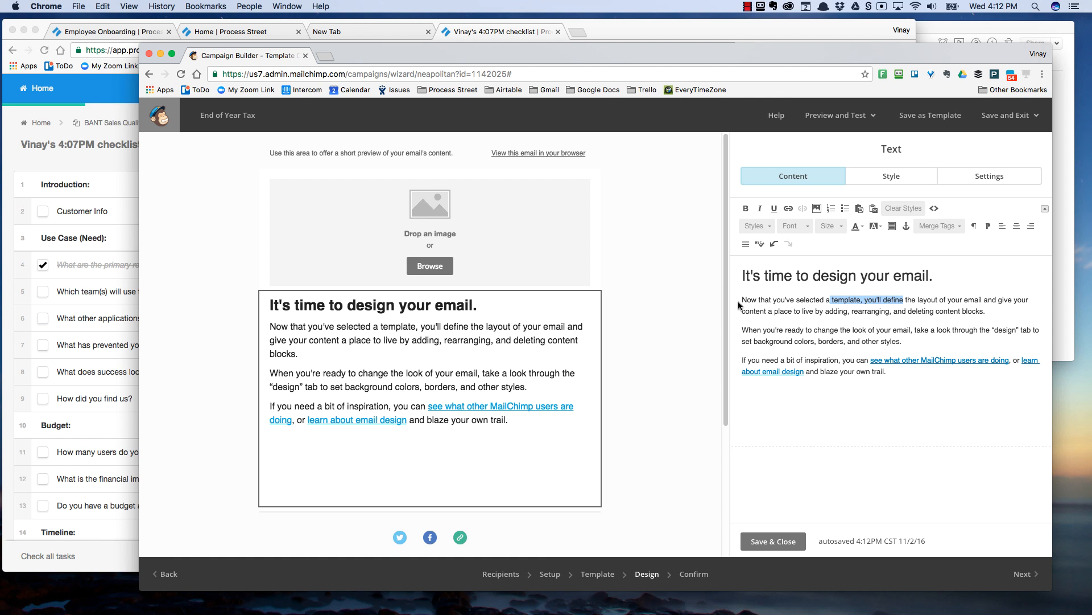
left_click_drag(740, 300, 825, 300)
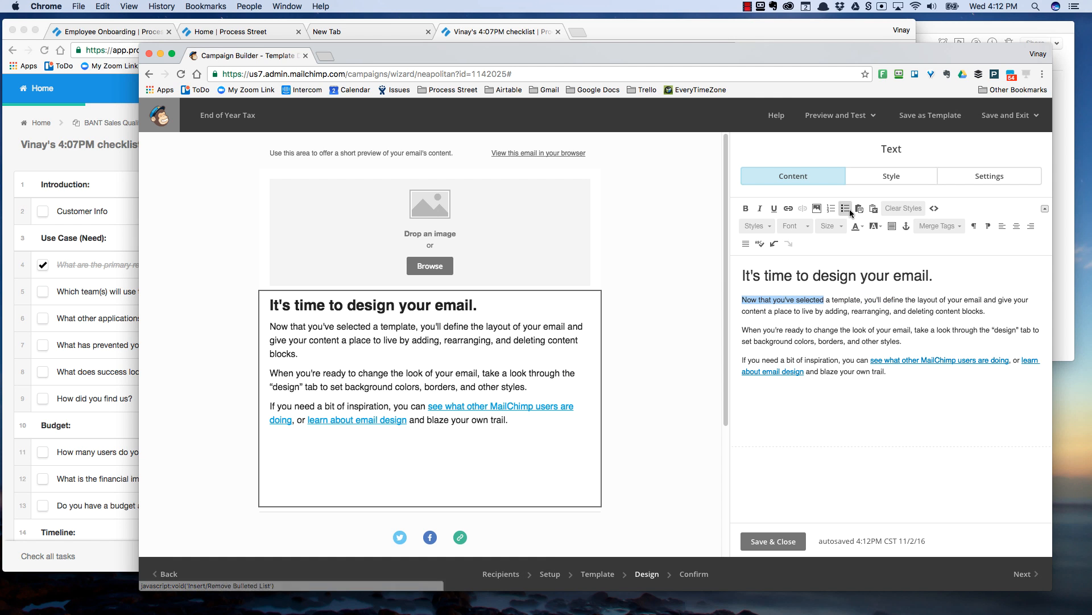
- Link the selected words to the pasted checklist URL containing *|EMAIL|* and *|FNAME|*
left_click(786, 208)
key("super+v")
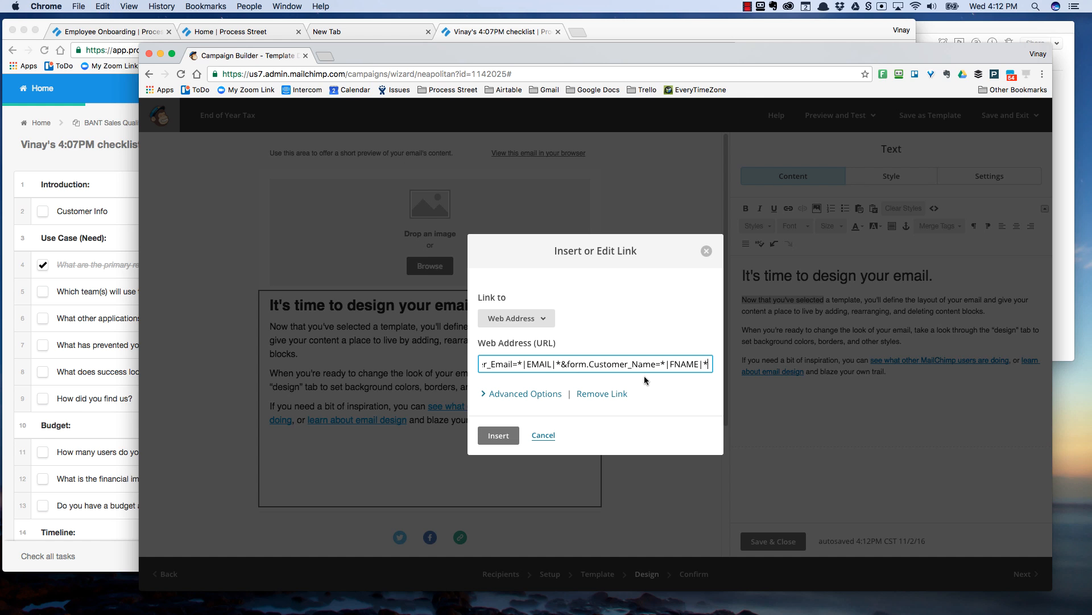
left_click(495, 435)
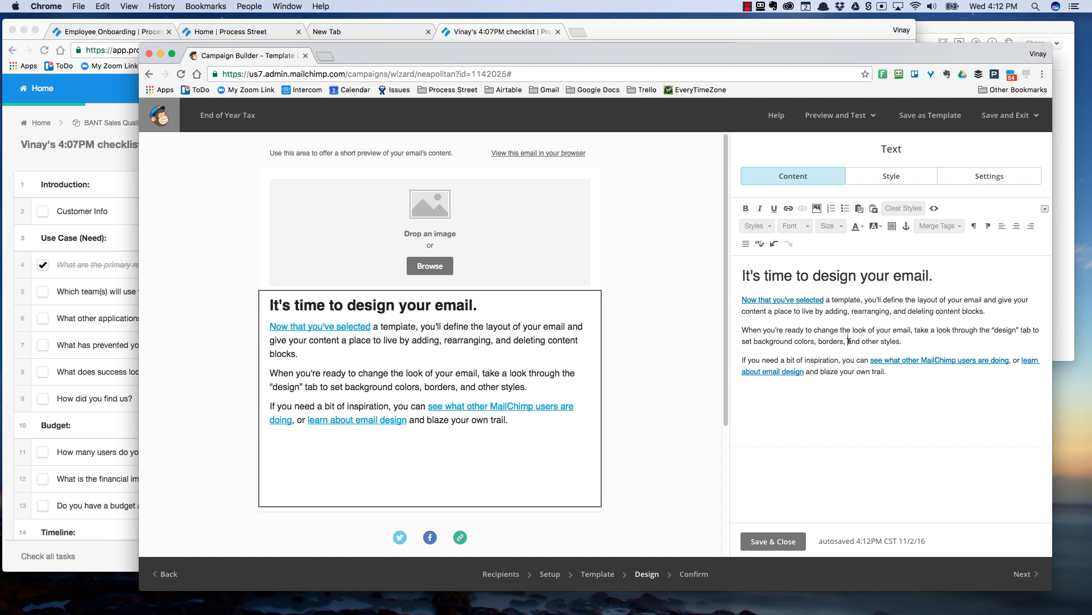